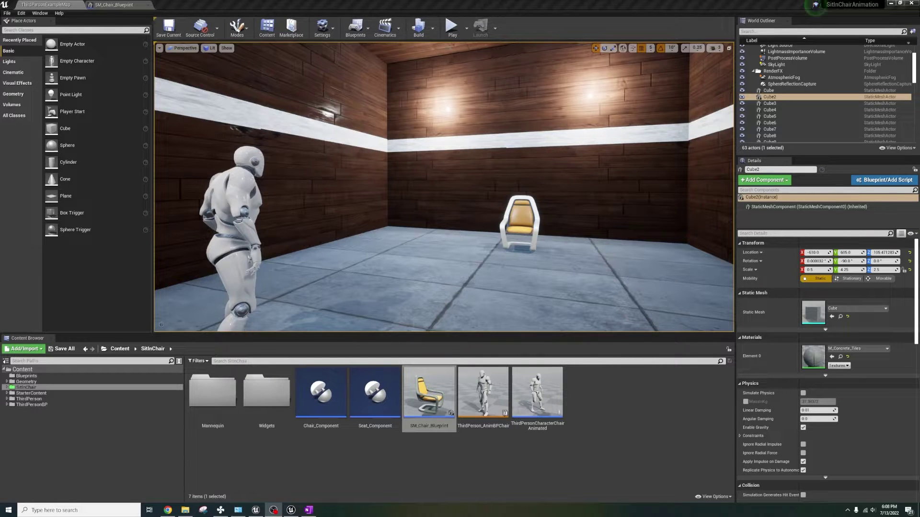
- Play-test the chair level by walking the character to the chair, sitting down and standing up again
{"action": "left_click", "coordinate": [451, 30]}
{"action": "key", "text": "w"}
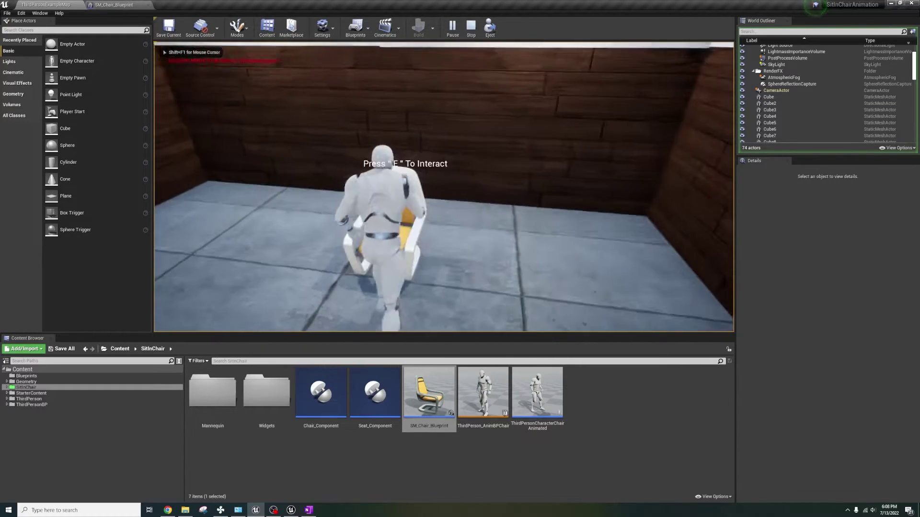
{"action": "key", "text": "e"}
{"action": "key", "text": "e"}
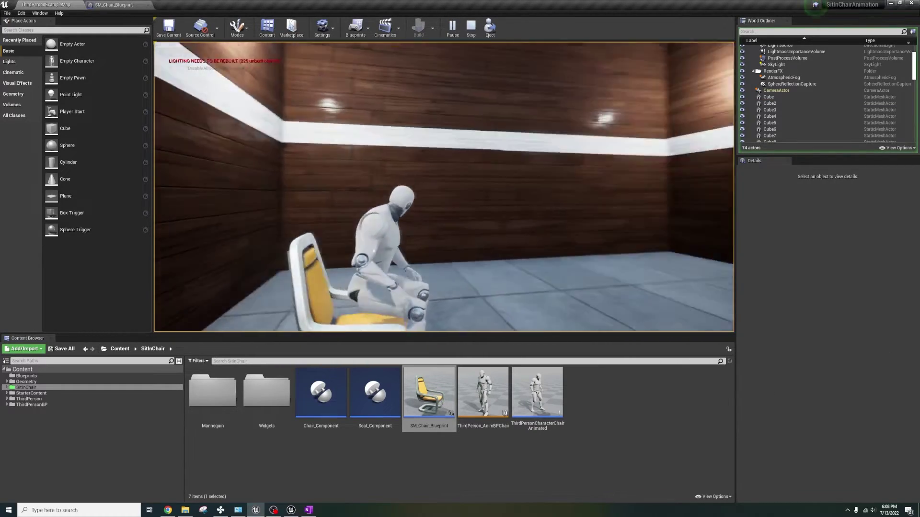
{"action": "key", "text": "w"}
{"action": "key", "text": "e"}
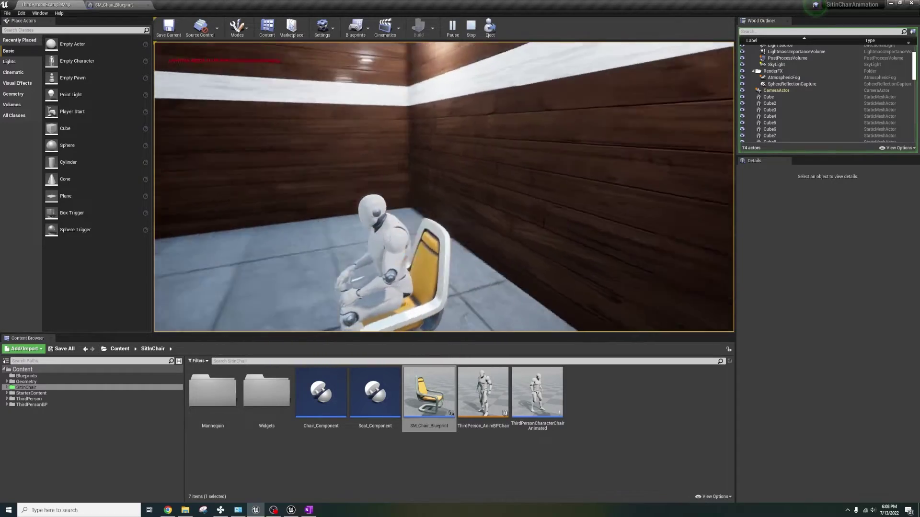
{"action": "key", "text": "e"}
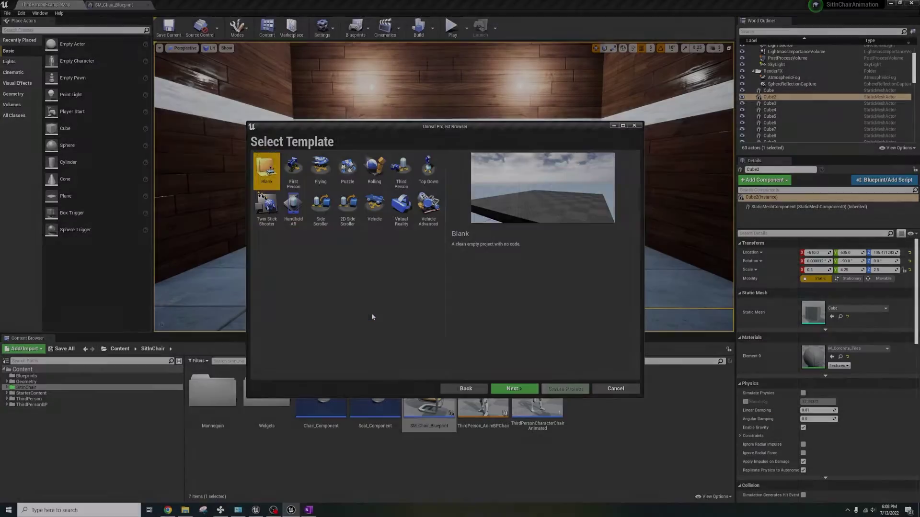
{"action": "left_click", "coordinate": [400, 174]}
{"action": "left_click", "coordinate": [516, 386]}
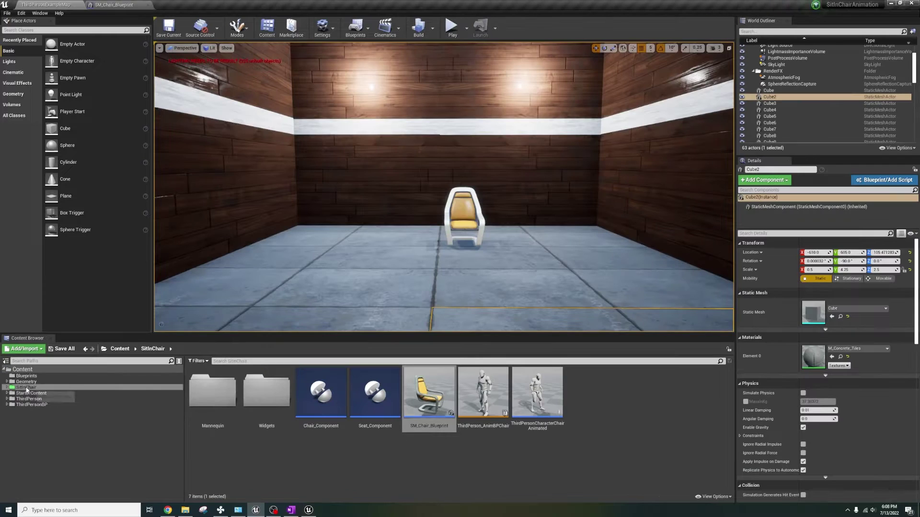
- Migrate the SitInChair folder into the Content folder of the Chair_Test project, overwriting all existing assets
{"action": "right_click", "coordinate": [24, 387]}
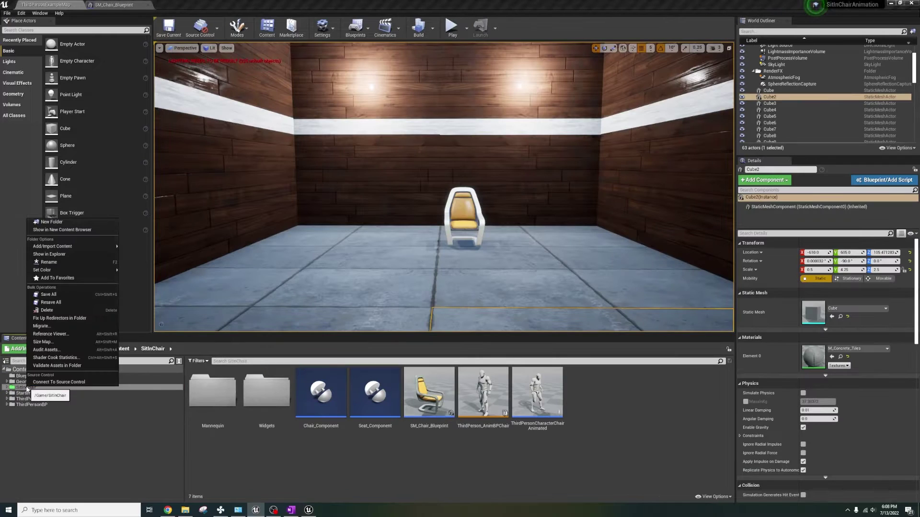
{"action": "left_click", "coordinate": [42, 326]}
{"action": "left_click", "coordinate": [522, 339]}
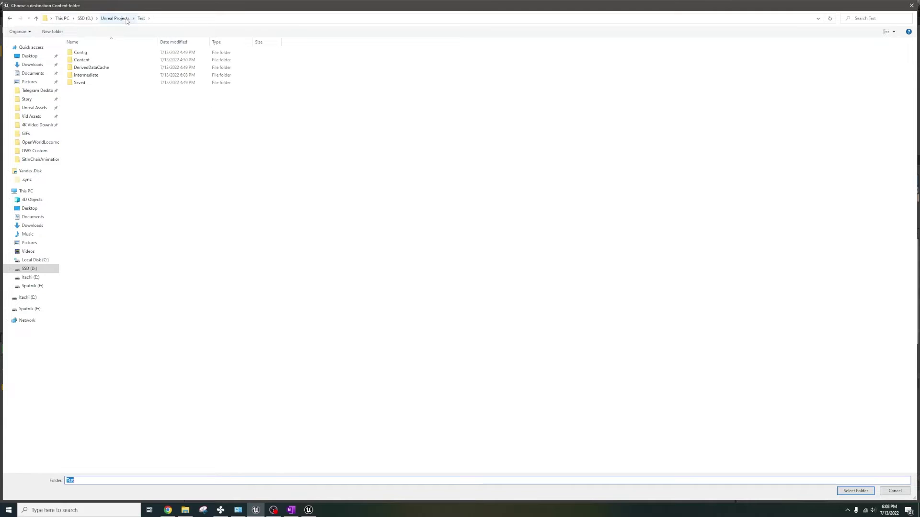
{"action": "left_click", "coordinate": [125, 19]}
{"action": "double_click", "coordinate": [97, 114]}
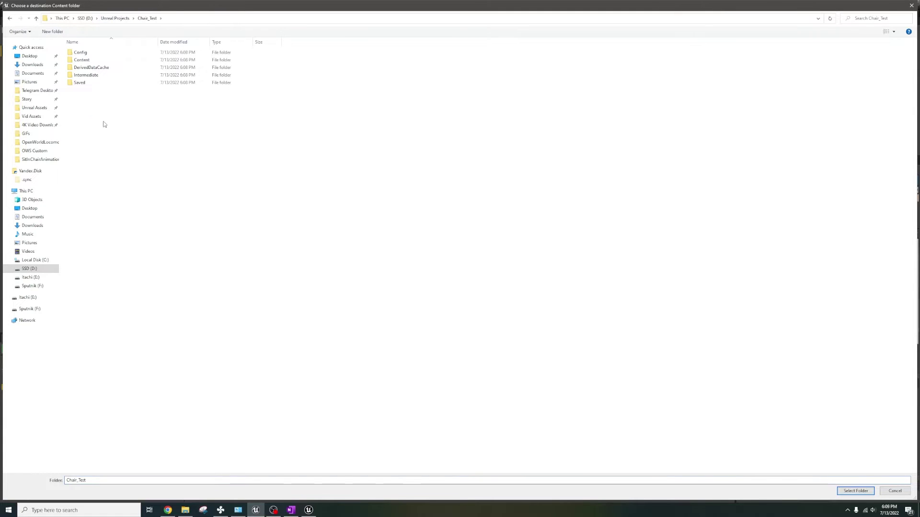
{"action": "double_click", "coordinate": [80, 60]}
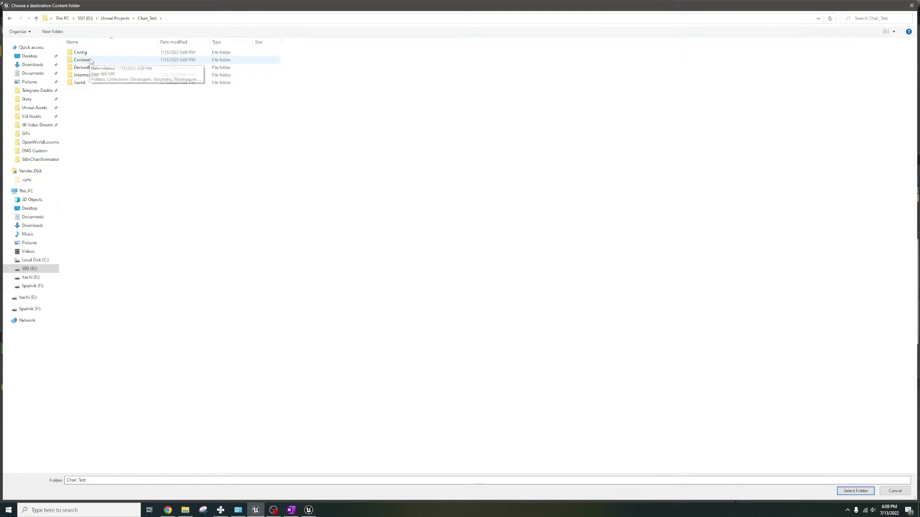
{"action": "left_click", "coordinate": [866, 493]}
{"action": "left_click", "coordinate": [485, 275]}
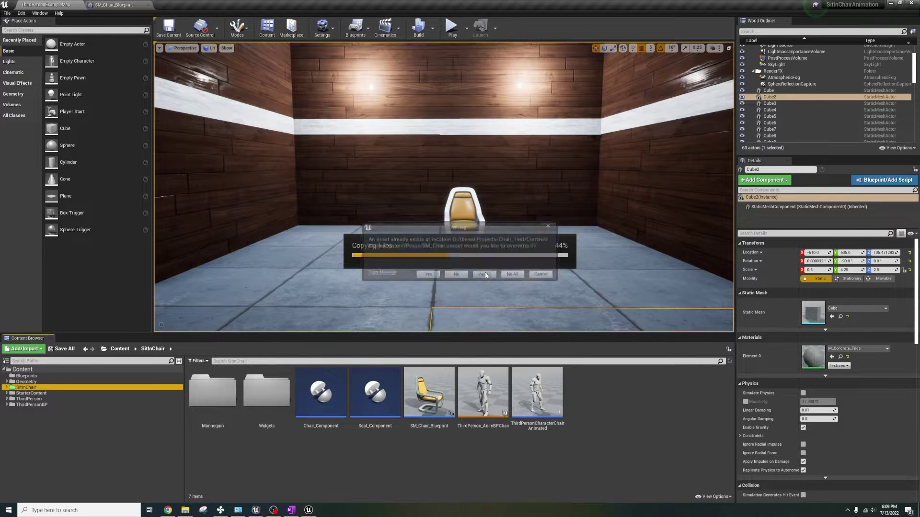
- Switch to the Chair_Test project's editor and show the folder tree in the second content browser
{"action": "left_click", "coordinate": [309, 510]}
{"action": "left_click_drag", "start_coordinate": [242, 408], "coordinate": [251, 394]}
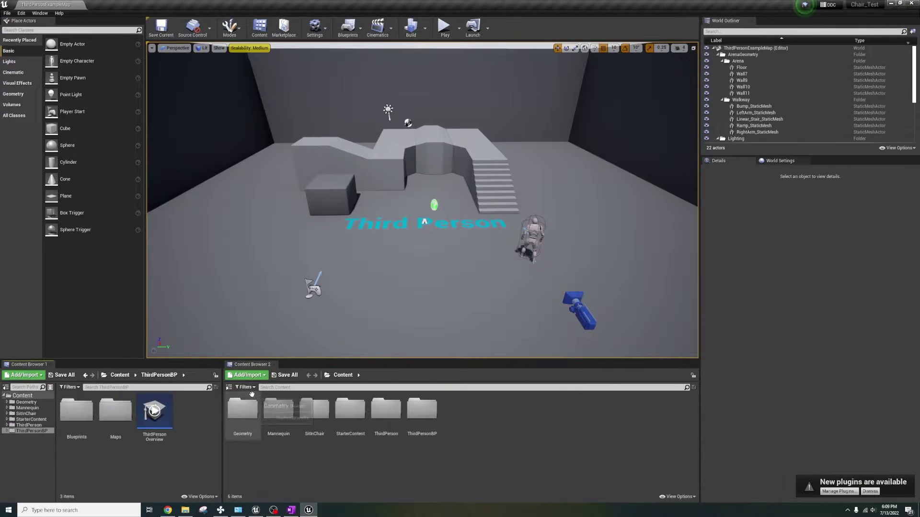
{"action": "left_click", "coordinate": [230, 388]}
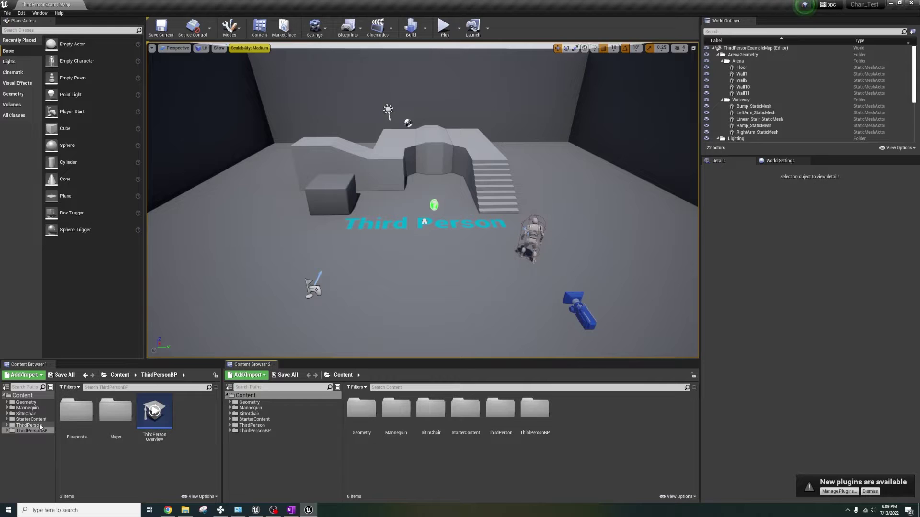
- Find UE4_Mannequin_Skeleton in the SitInChair folder and delete it, replacing its references with the project's own UE4_Mannequin_Skeleton
{"action": "left_click", "coordinate": [26, 414]}
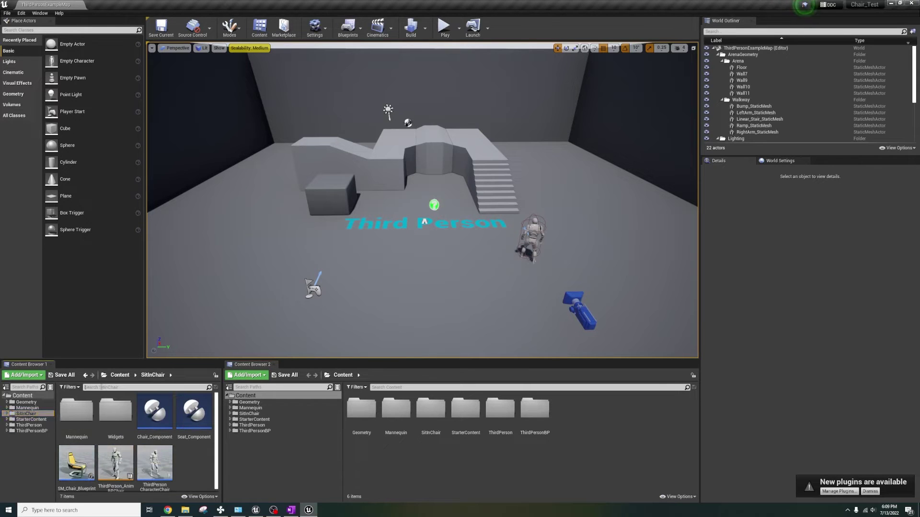
{"action": "left_click", "coordinate": [174, 464]}
{"action": "left_click", "coordinate": [163, 431]}
{"action": "key", "text": "Delete"}
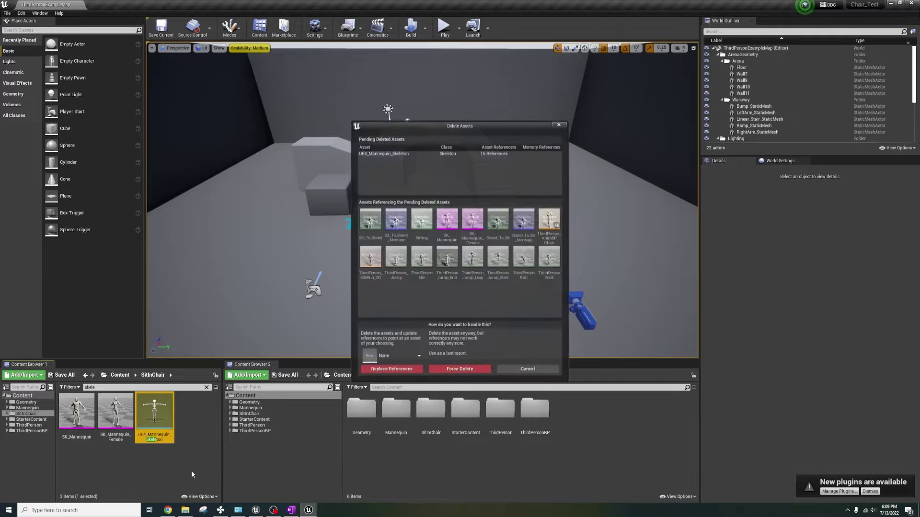
{"action": "left_click", "coordinate": [399, 356]}
{"action": "left_click", "coordinate": [407, 375]}
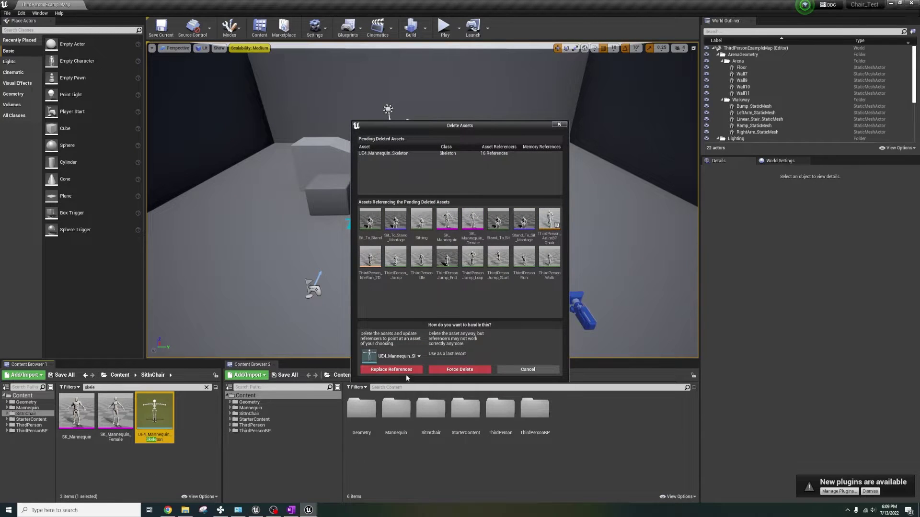
{"action": "left_click", "coordinate": [407, 370]}
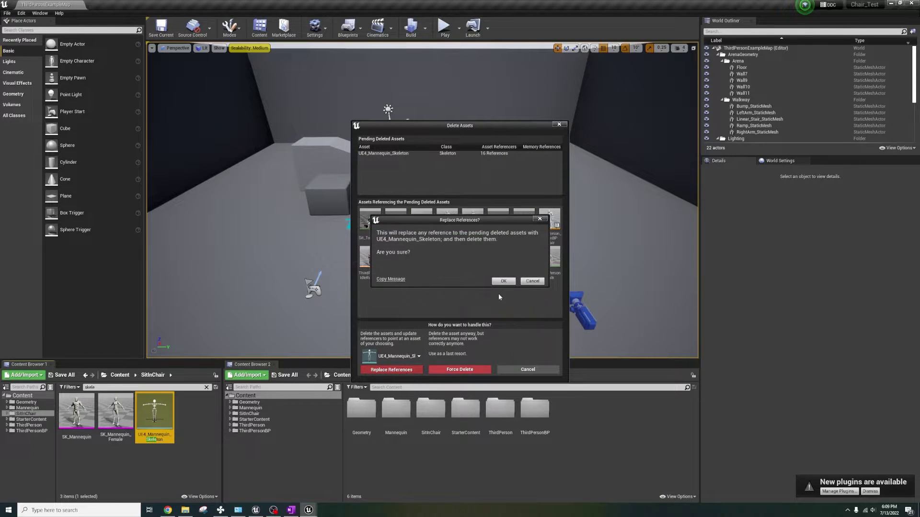
{"action": "left_click", "coordinate": [503, 281]}
{"action": "left_click", "coordinate": [494, 321]}
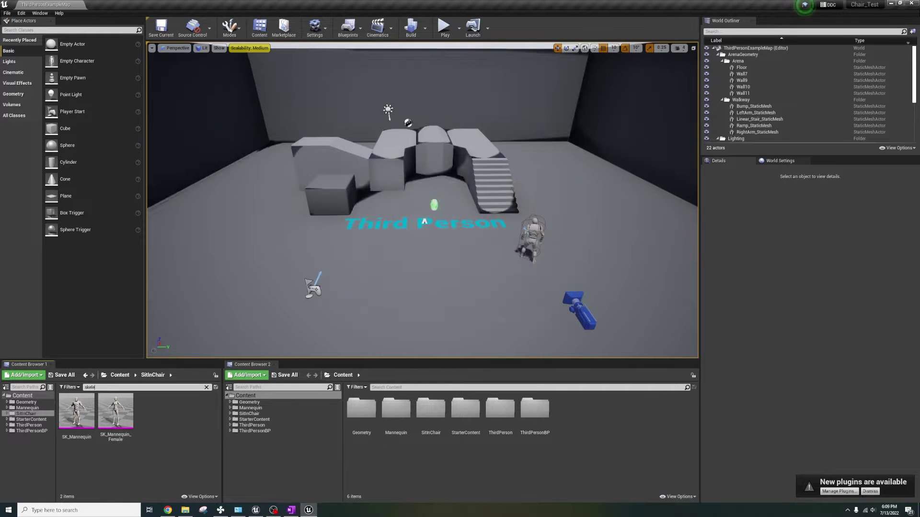
{"action": "left_click", "coordinate": [206, 387]}
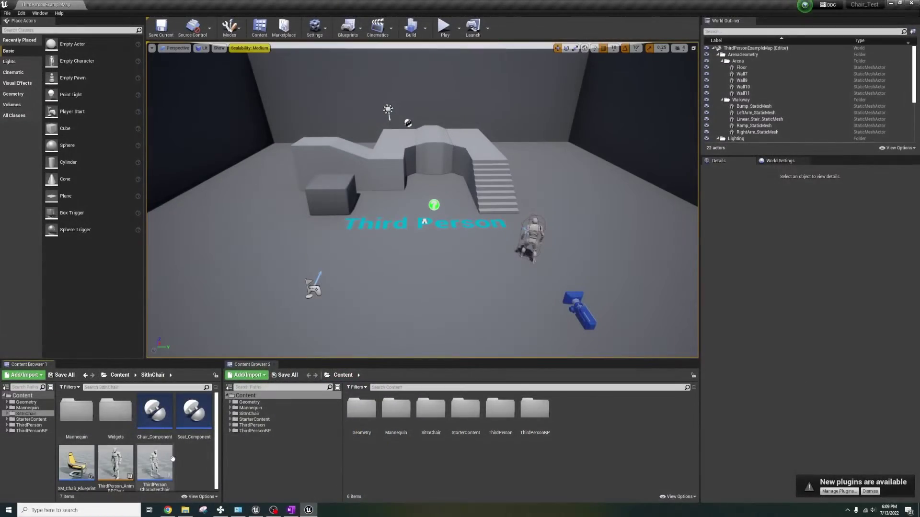
- Place SM_Chair_Blueprint in the level and add a Chair Component to the ThirdPersonCharacter blueprint
{"action": "left_click_drag", "start_coordinate": [77, 463], "coordinate": [458, 220]}
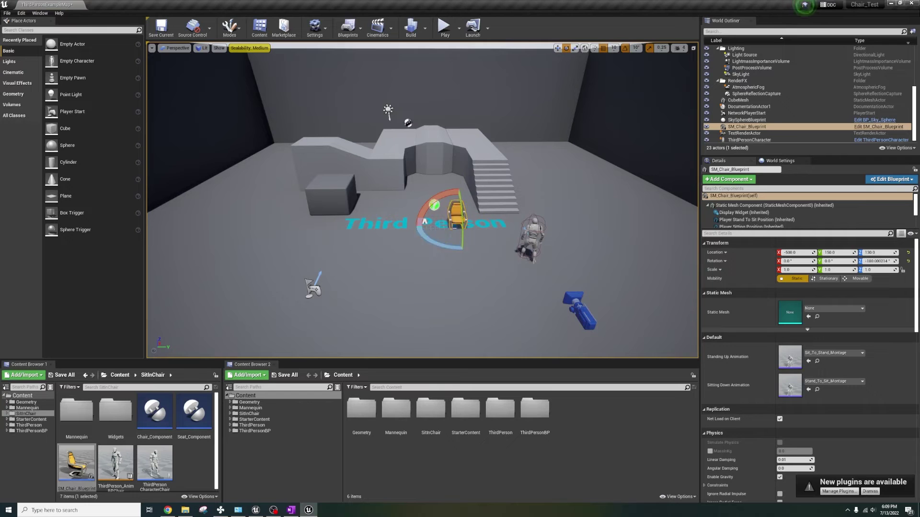
{"action": "left_click", "coordinate": [533, 234]}
{"action": "right_click", "coordinate": [541, 227]}
{"action": "left_click", "coordinate": [565, 245]}
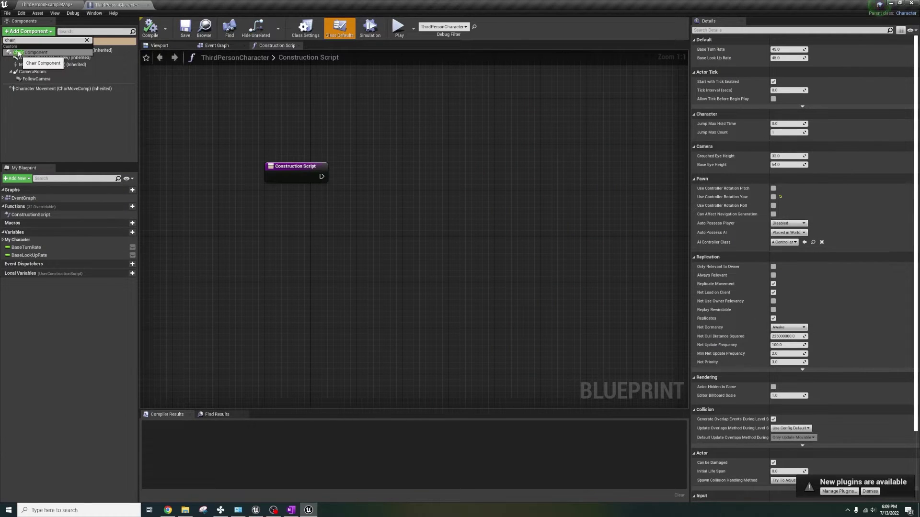
{"action": "left_click", "coordinate": [18, 52]}
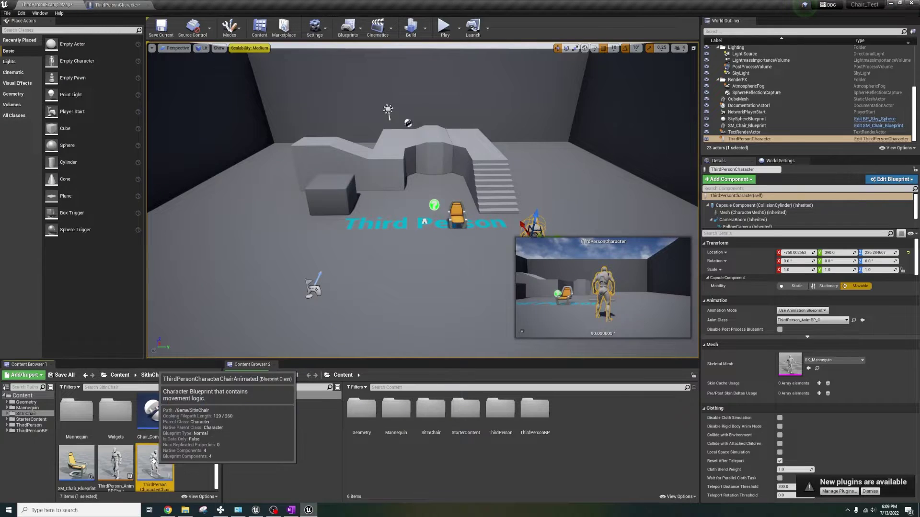
- Copy the Alternate Interact Button nodes from the ThirdPersonCharacterChairAnimated event graph into the ThirdPersonCharacter blueprint
{"action": "double_click", "coordinate": [154, 462]}
{"action": "right_click_drag", "start_coordinate": [573, 302], "coordinate": [479, 177]}
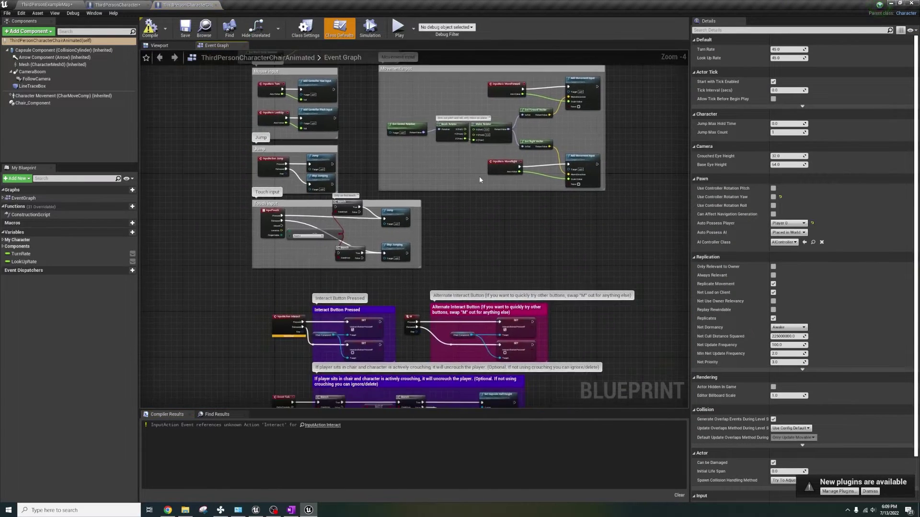
{"action": "scroll", "coordinate": [401, 212], "scroll_direction": "up", "scroll_amount": 1}
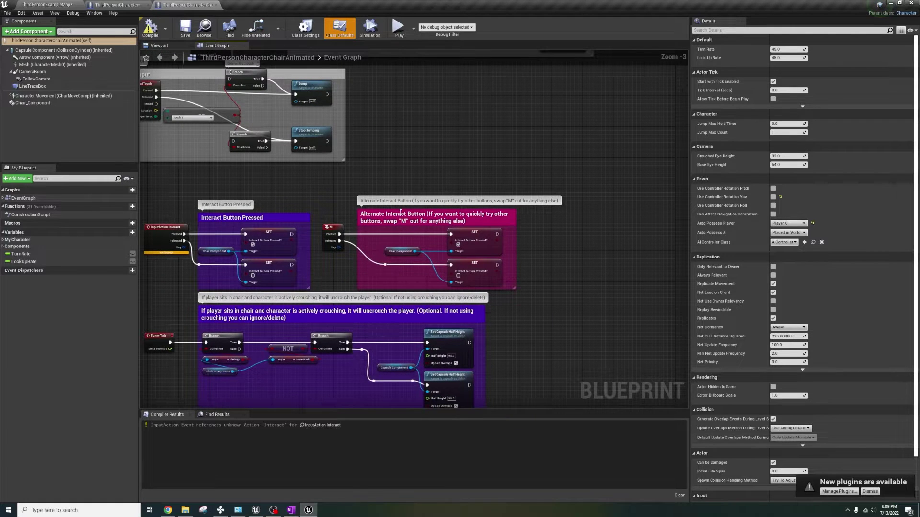
{"action": "left_click_drag", "start_coordinate": [330, 187], "coordinate": [533, 291]}
{"action": "key", "text": "ctrl+c"}
{"action": "left_click", "coordinate": [115, 4]}
{"action": "key", "text": "ctrl+v"}
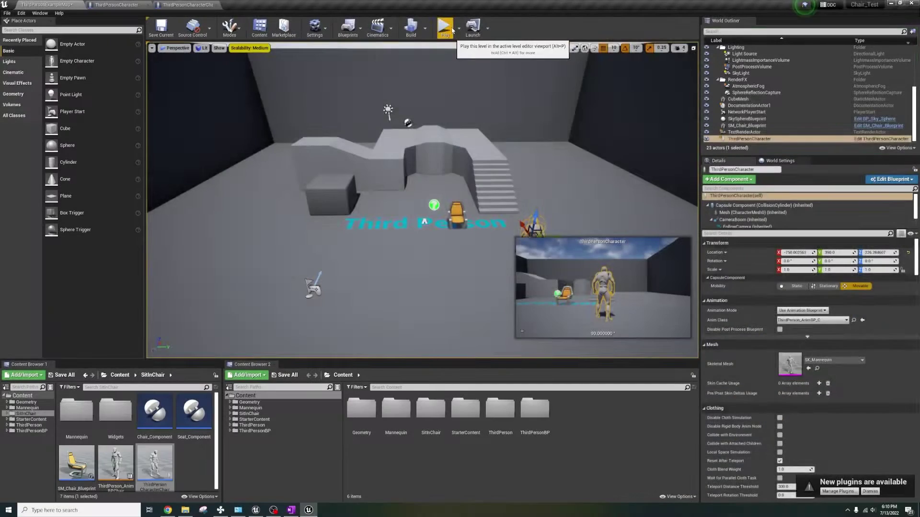
- Play-test the level by walking the character to the chair and interacting with it, and end the session
{"action": "left_click", "coordinate": [445, 27]}
{"action": "key", "text": "w"}
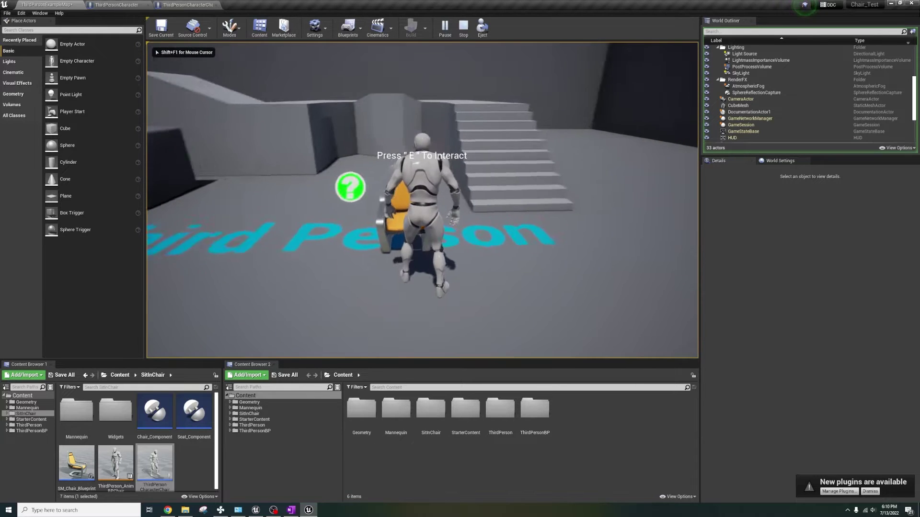
{"action": "key", "text": "e"}
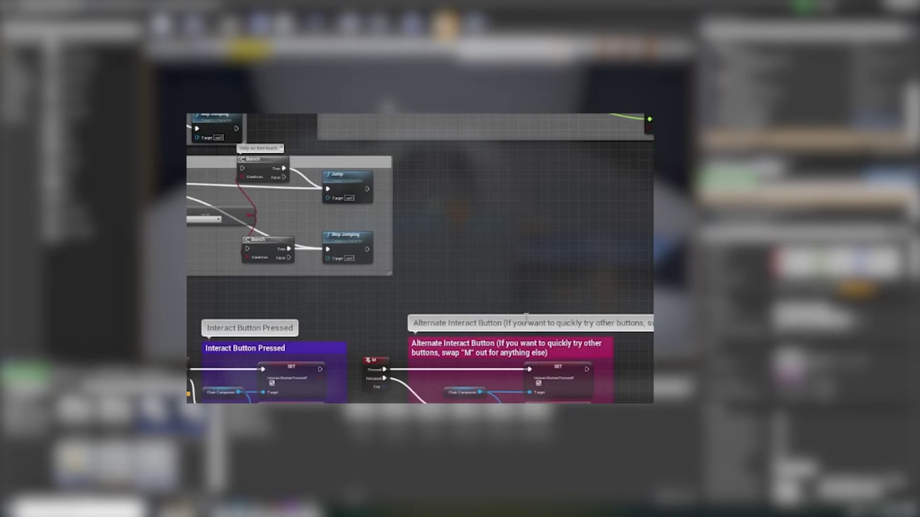
{"action": "scroll", "coordinate": [526, 318], "scroll_direction": "up", "scroll_amount": 2}
{"action": "right_click_drag", "start_coordinate": [526, 318], "coordinate": [433, 140]}
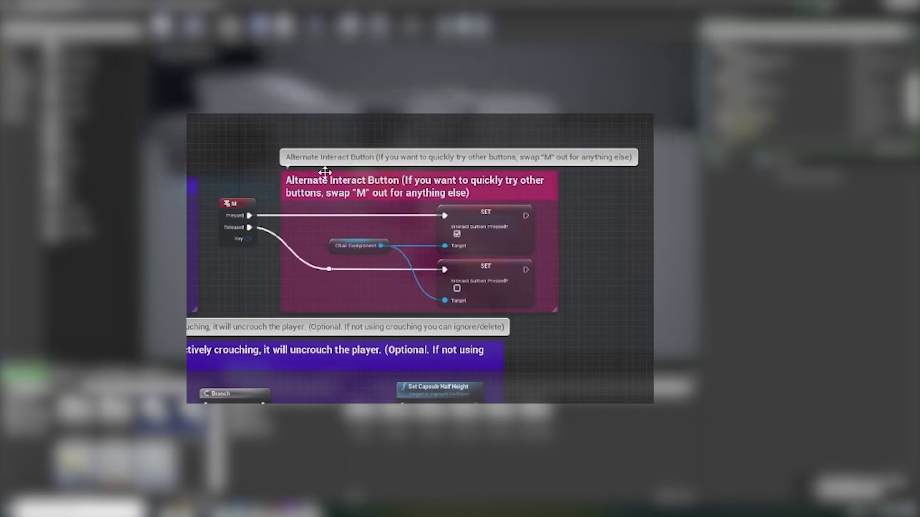
{"action": "left_click_drag", "start_coordinate": [227, 144], "coordinate": [591, 315]}
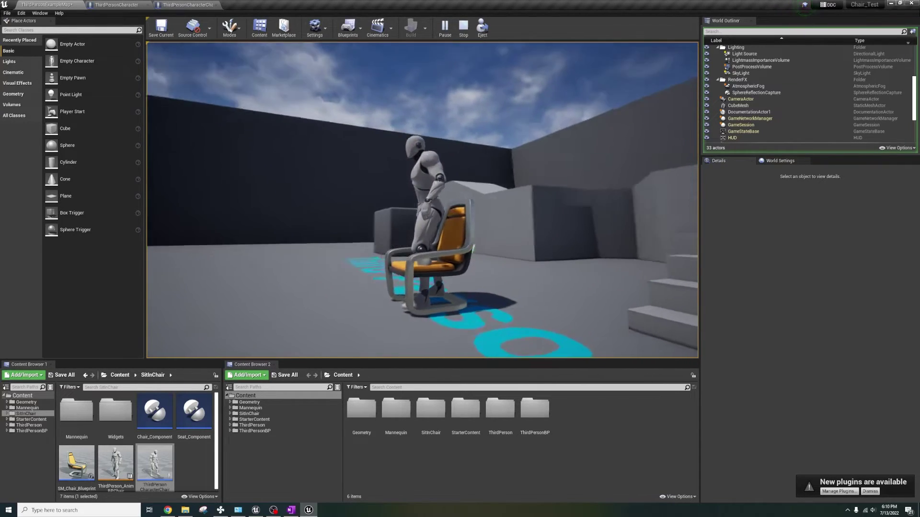
{"action": "key", "text": "Escape"}
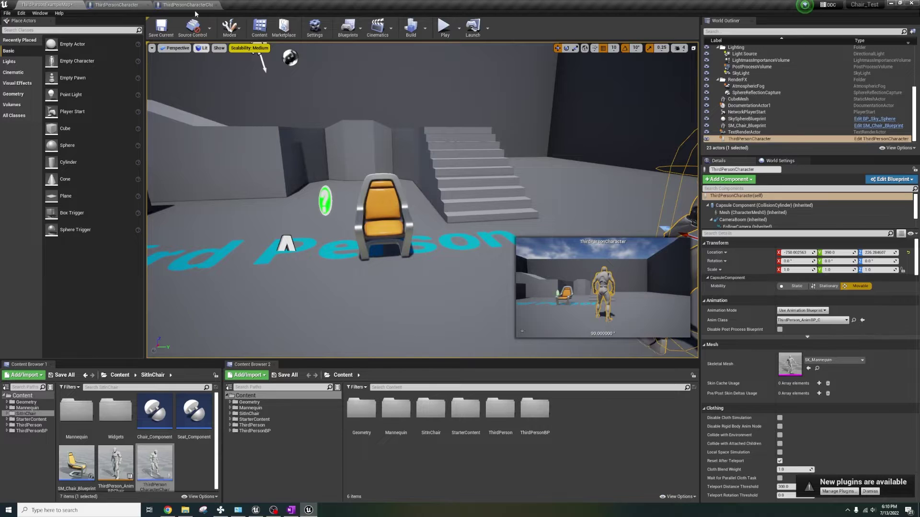
{"action": "left_click", "coordinate": [177, 5]}
{"action": "right_click_drag", "start_coordinate": [311, 186], "coordinate": [369, 159]}
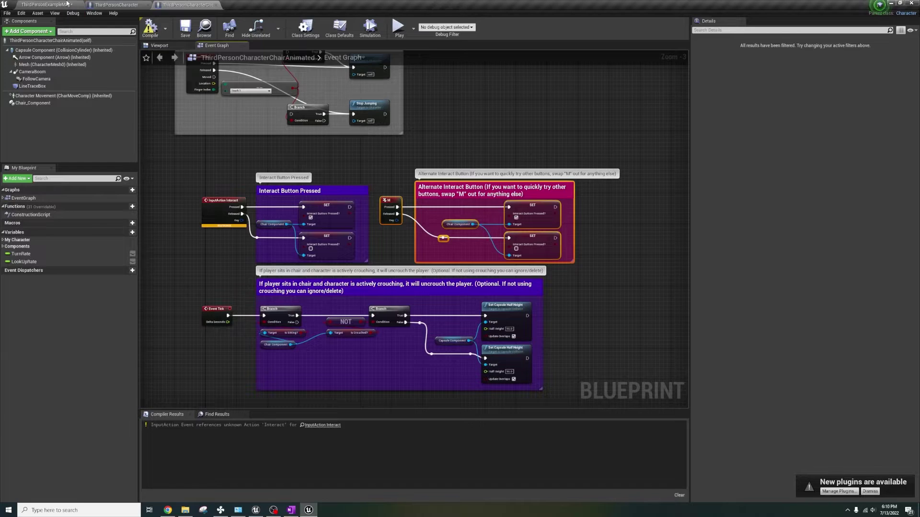
{"action": "left_click", "coordinate": [67, 5]}
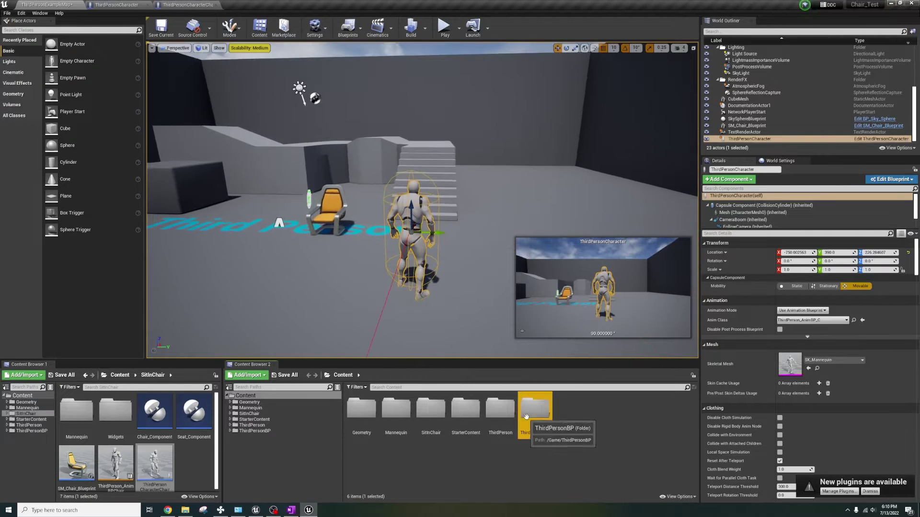
- Locate the character's ThirdPerson_AnimBP animation blueprint and open its AnimGraph
{"action": "left_click", "coordinate": [853, 320]}
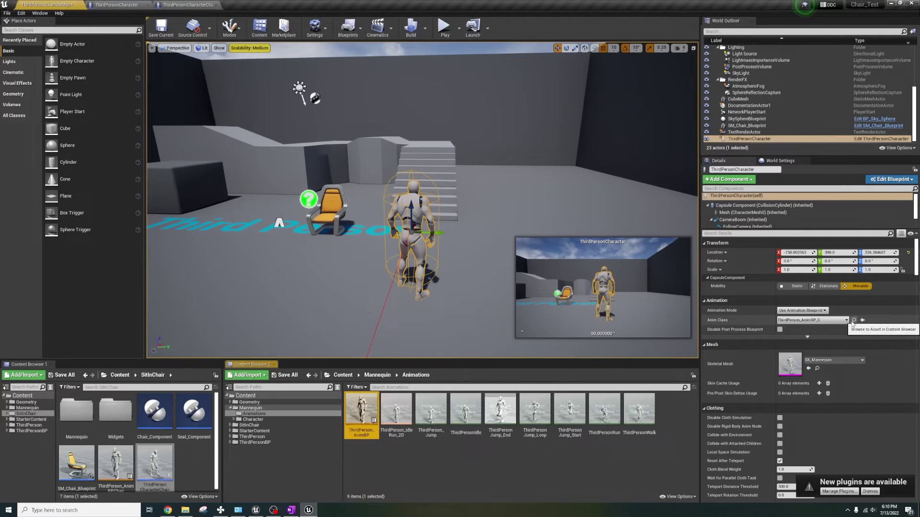
{"action": "double_click", "coordinate": [364, 443]}
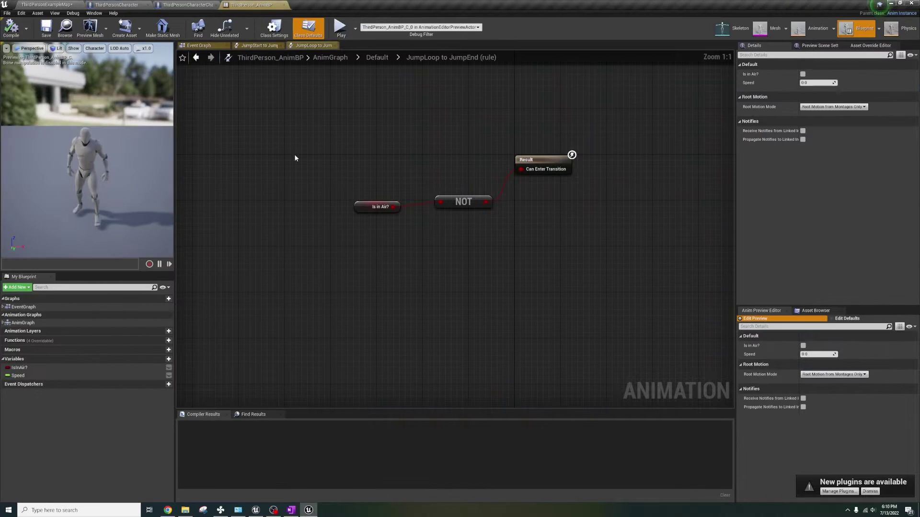
{"action": "left_click", "coordinate": [330, 57]}
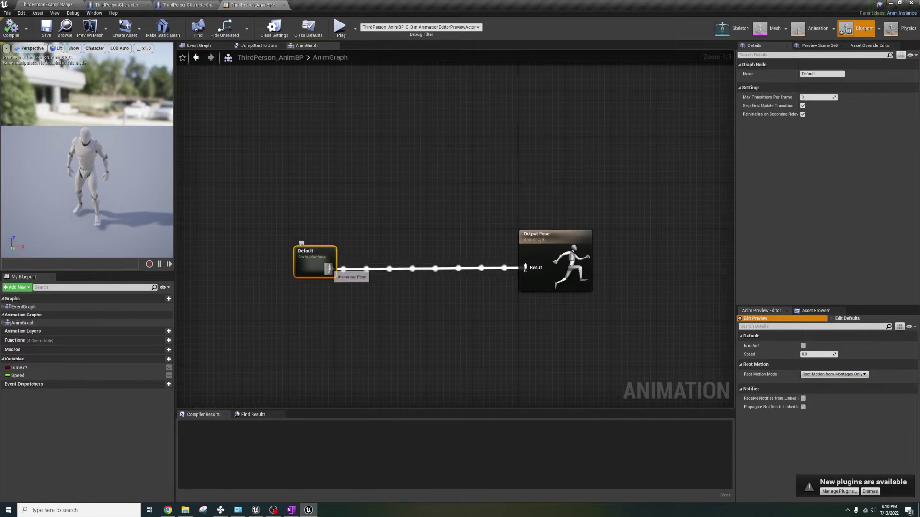
- Insert a Slot 'DefaultSlot' node between the Default state machine and the Output Pose in ThirdPerson_AnimBP's AnimGraph
{"action": "left_click_drag", "start_coordinate": [362, 271], "coordinate": [364, 272]}
{"action": "type", "text": "default"}
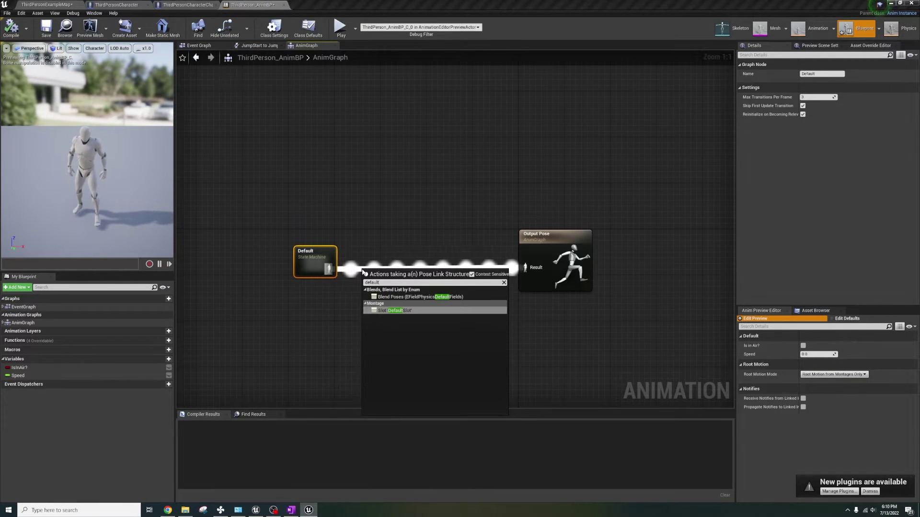
{"action": "left_click", "coordinate": [418, 313]}
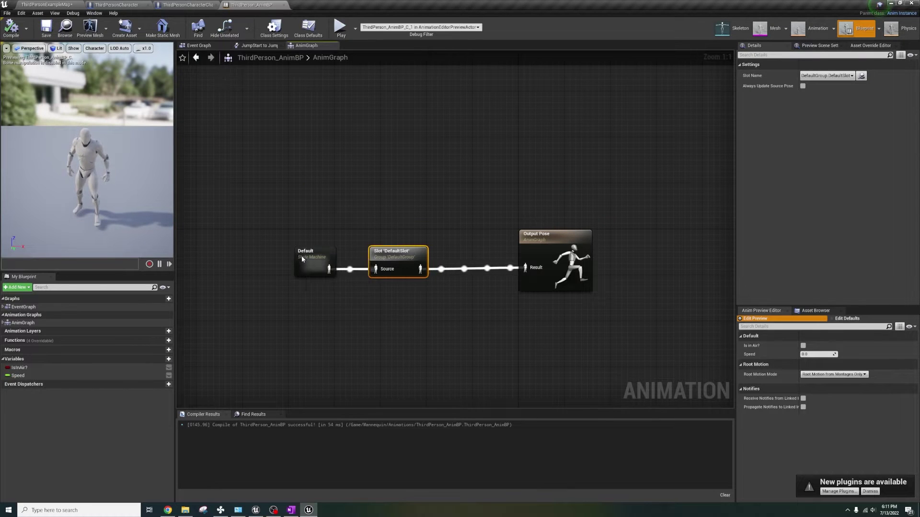
- Copy the Sitting state from ThirdPerson_AnimBPChair's Default state machine into the Default state machine of ThirdPerson_AnimBP
{"action": "double_click", "coordinate": [304, 258]}
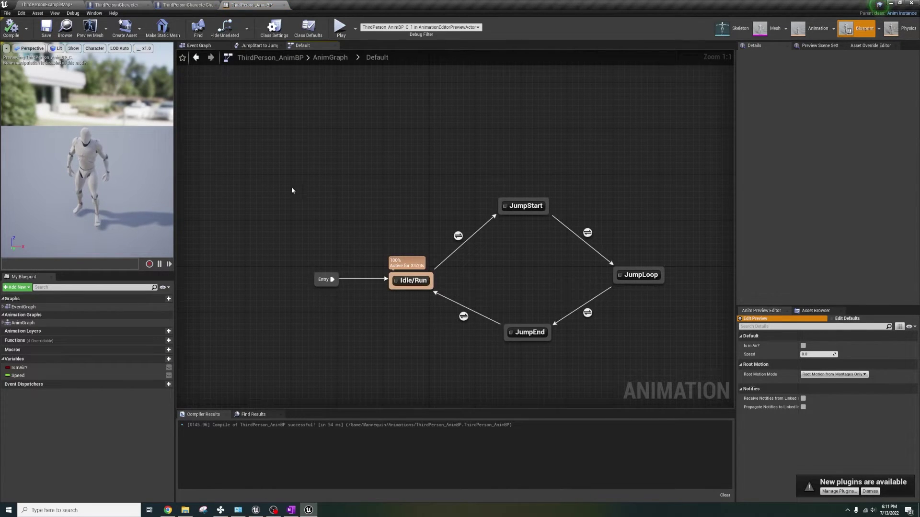
{"action": "left_click", "coordinate": [46, 5]}
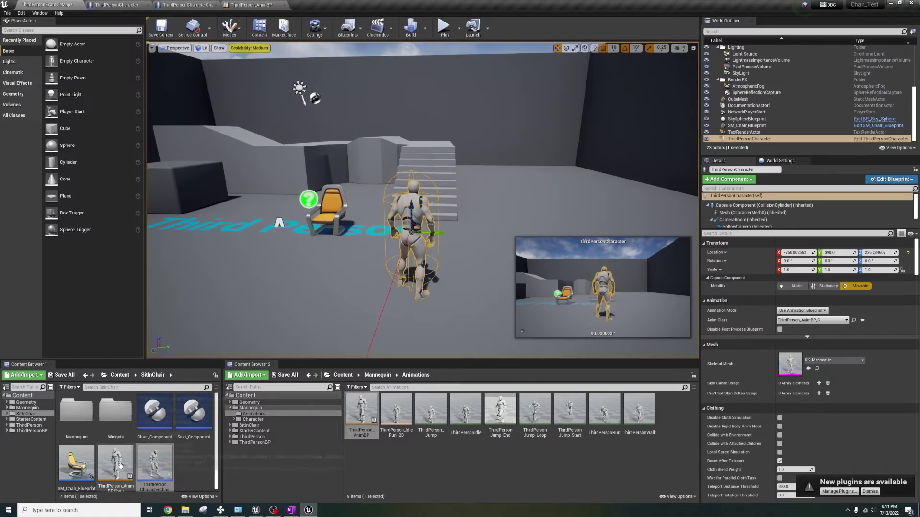
{"action": "double_click", "coordinate": [118, 471]}
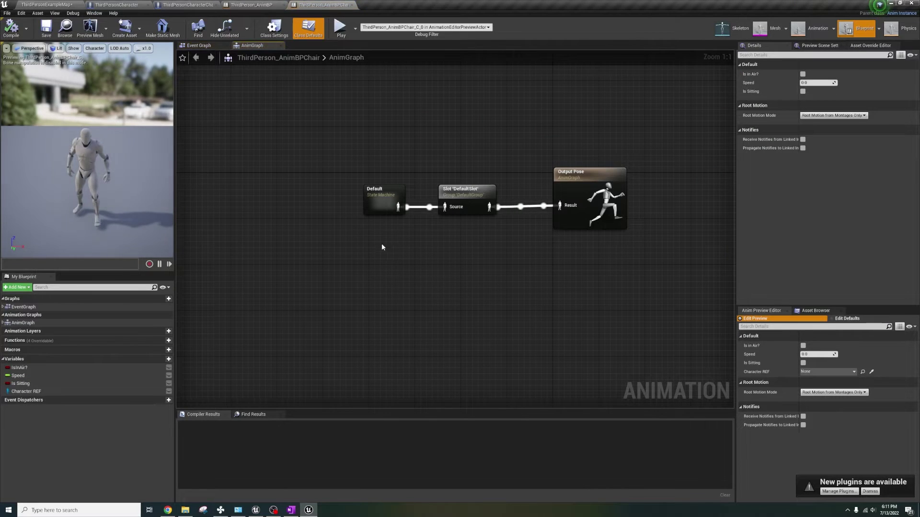
{"action": "double_click", "coordinate": [380, 205]}
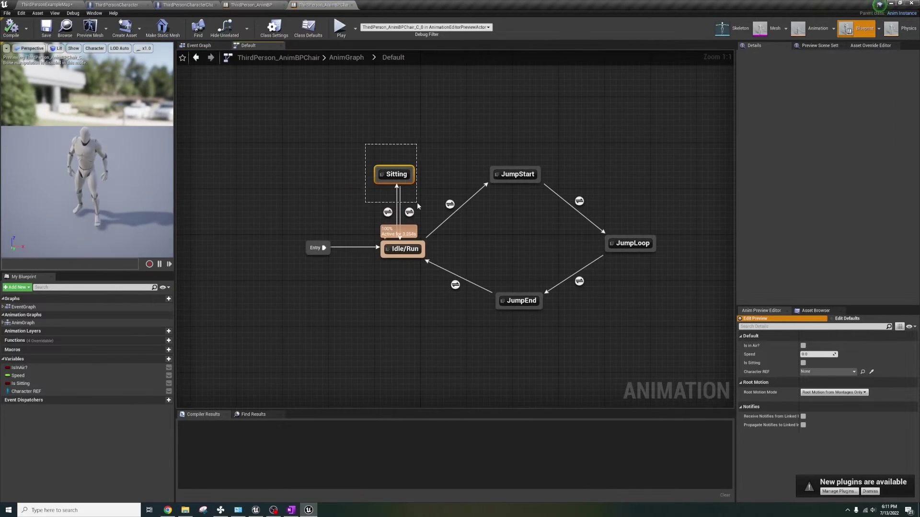
{"action": "left_click_drag", "start_coordinate": [418, 206], "coordinate": [380, 167]}
{"action": "left_click", "coordinate": [254, 5]}
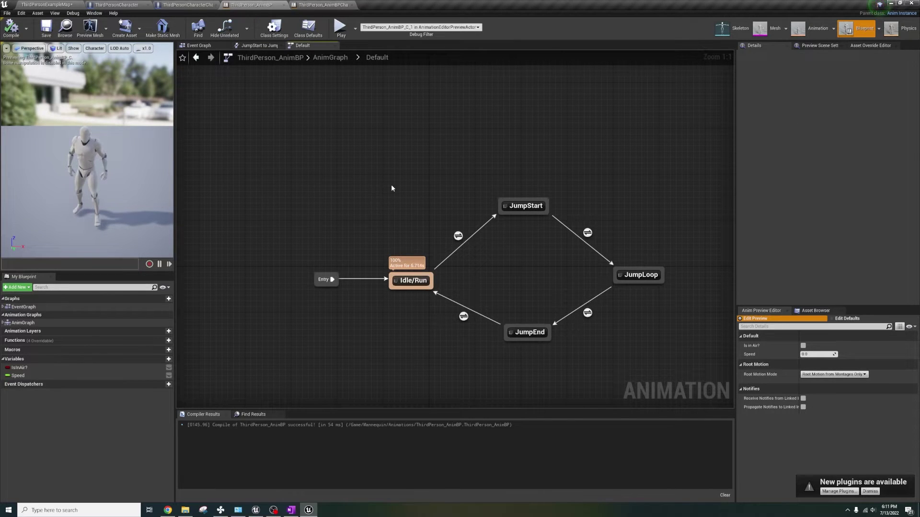
{"action": "key", "text": "ctrl+v"}
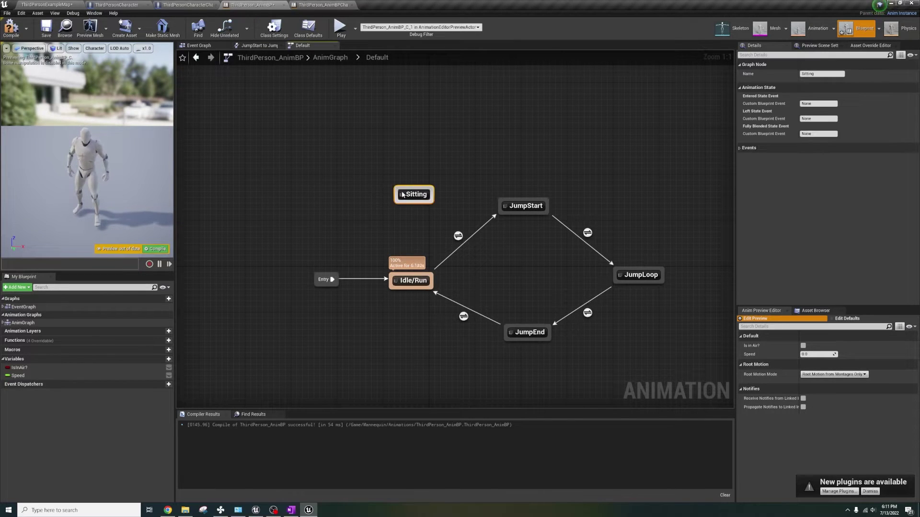
- Add the Idle/Run to Sitting transition and connect an Is Sitting node copied from ThirdPerson_AnimBPChair to its Can Enter Transition result
{"action": "left_click", "coordinate": [406, 275]}
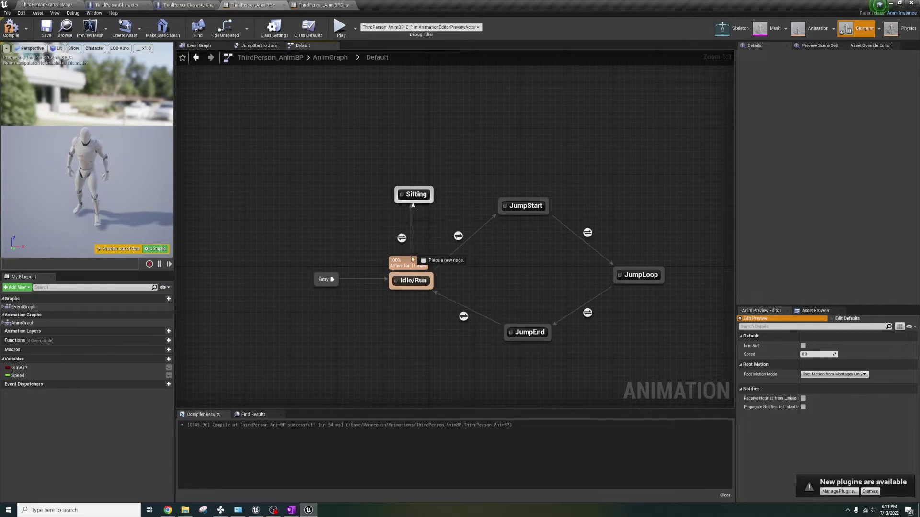
{"action": "double_click", "coordinate": [402, 238]}
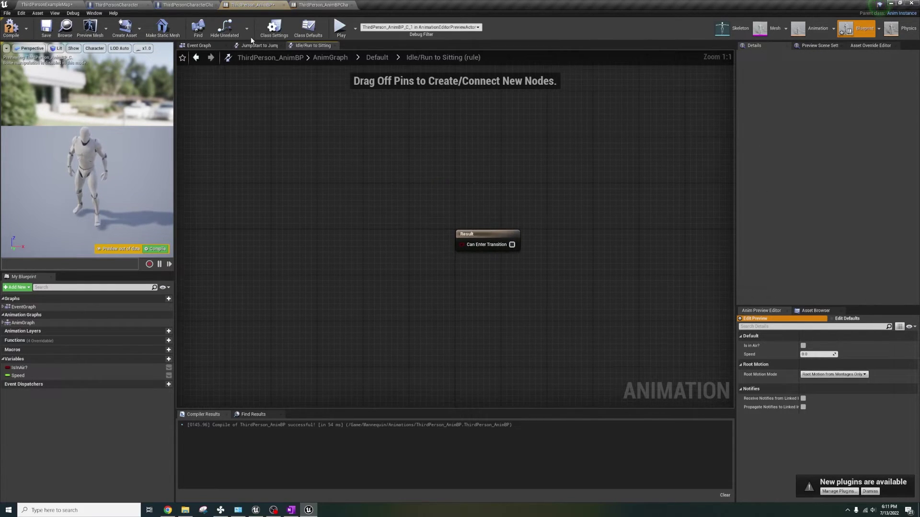
{"action": "left_click", "coordinate": [308, 4]}
{"action": "double_click", "coordinate": [387, 212]}
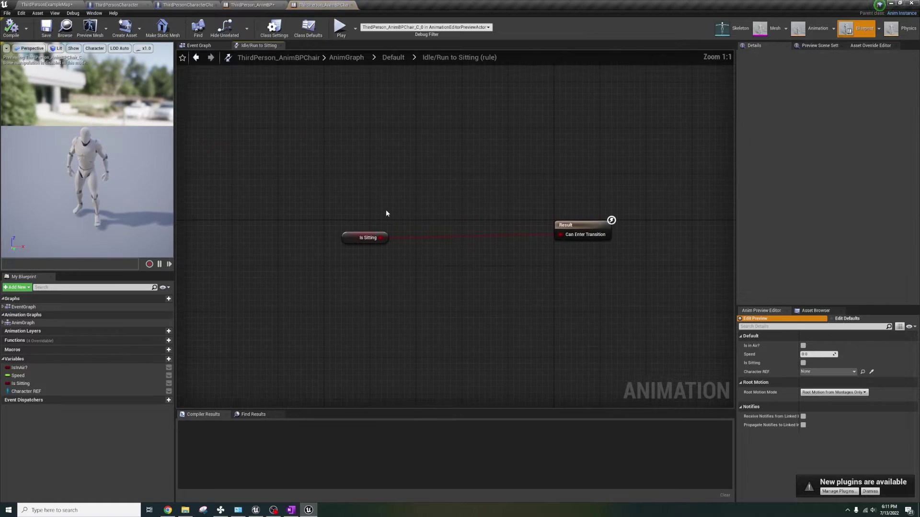
{"action": "left_click", "coordinate": [383, 240]}
{"action": "left_click", "coordinate": [259, 4]}
{"action": "key", "text": "ctrl+v"}
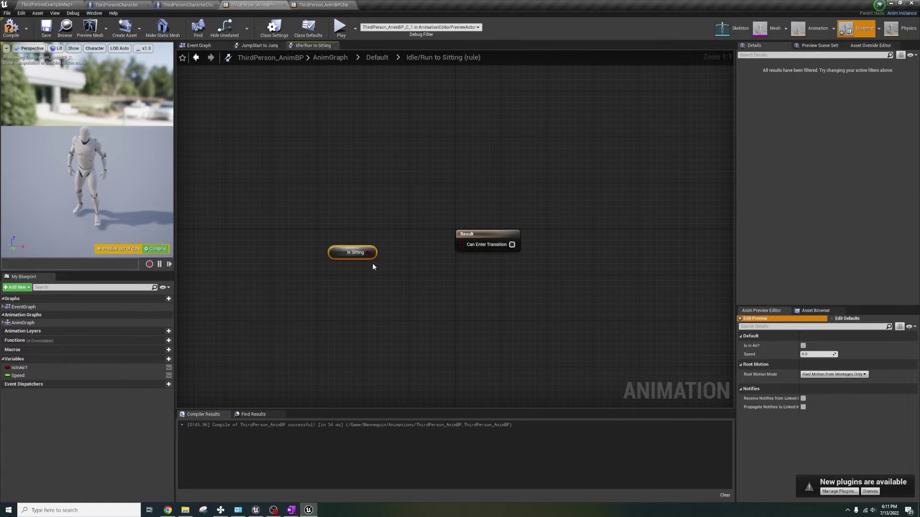
{"action": "left_click_drag", "start_coordinate": [463, 247], "coordinate": [463, 245]}
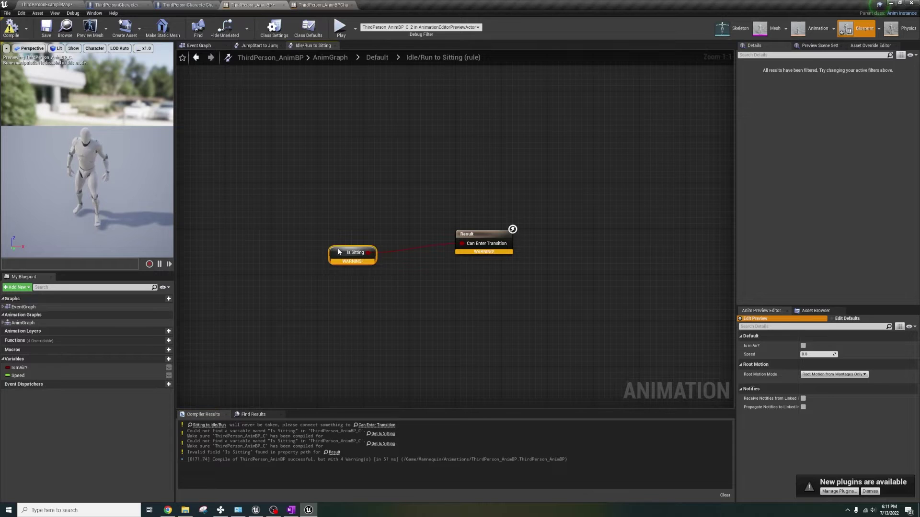
- Create the missing Is Sitting variable from the pasted node and compile ThirdPerson_AnimBP
{"action": "right_click", "coordinate": [338, 249]}
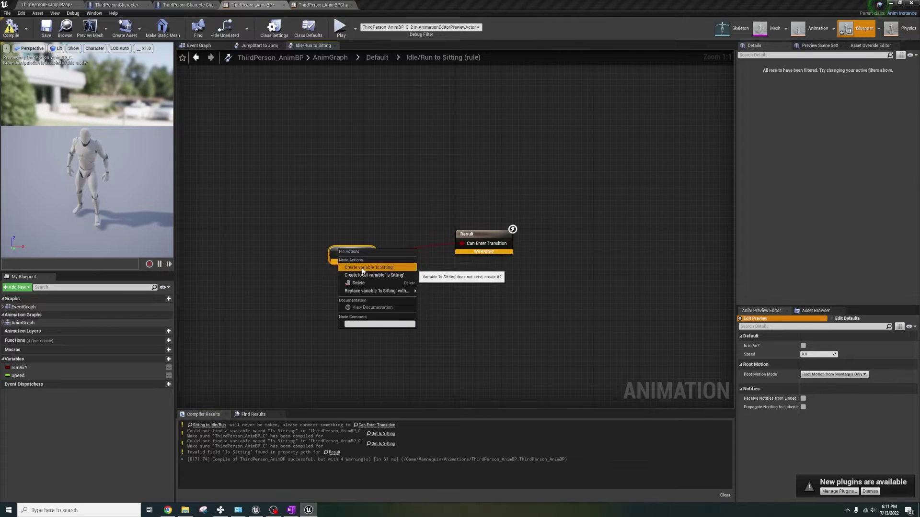
{"action": "left_click", "coordinate": [363, 268]}
{"action": "left_click", "coordinate": [10, 27]}
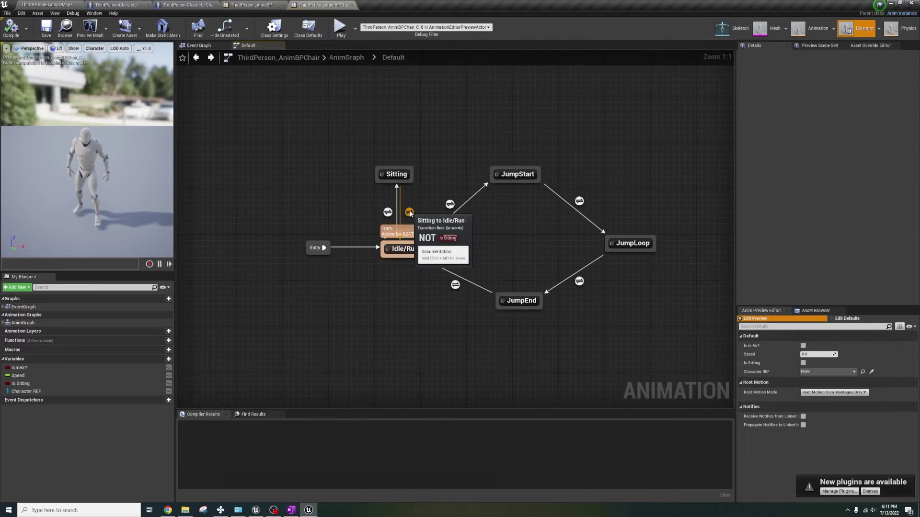
- Copy the Is Sitting and NOT nodes from ThirdPerson_AnimBPChair into the Sitting to Idle/Run rule and connect them to Can Enter Transition
{"action": "double_click", "coordinate": [409, 212]}
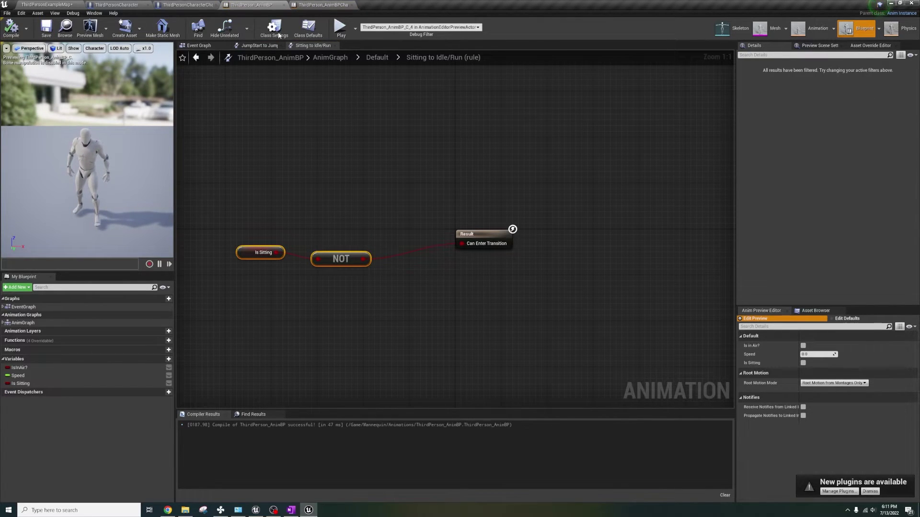
{"action": "left_click", "coordinate": [312, 5]}
{"action": "left_click", "coordinate": [259, 6]}
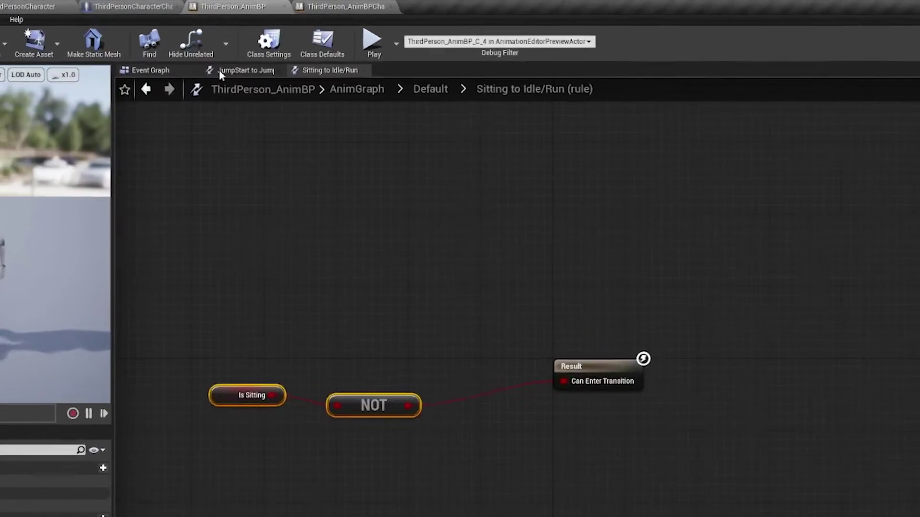
- Copy the commented sitting-check node group from ThirdPerson_AnimBPChair's Event Graph into ThirdPerson_AnimBP's Event Graph, beside the Speed section
{"action": "left_click", "coordinate": [72, 117]}
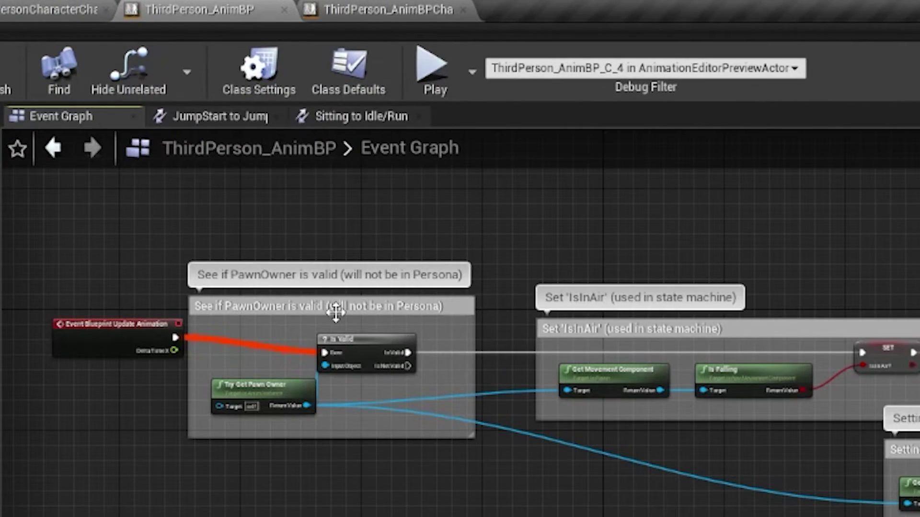
{"action": "left_click", "coordinate": [348, 5]}
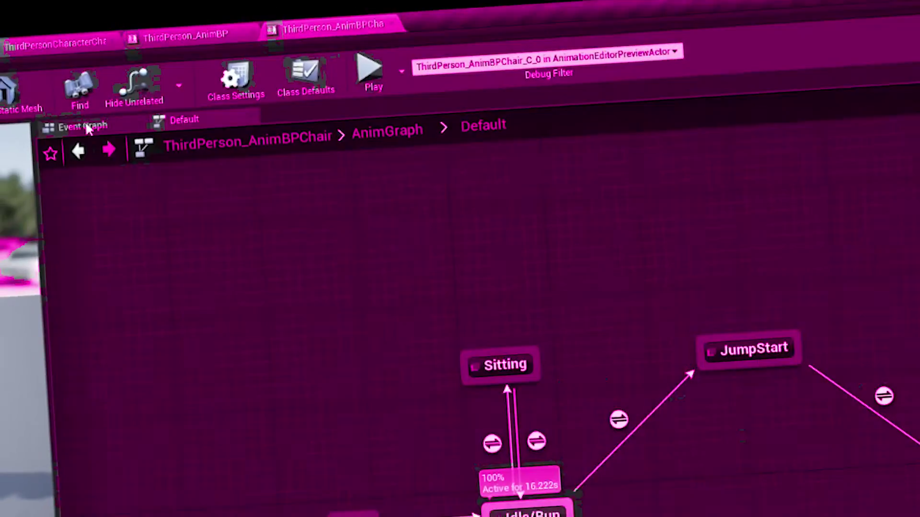
{"action": "left_click", "coordinate": [60, 116]}
{"action": "left_click_drag", "start_coordinate": [647, 103], "coordinate": [845, 347]}
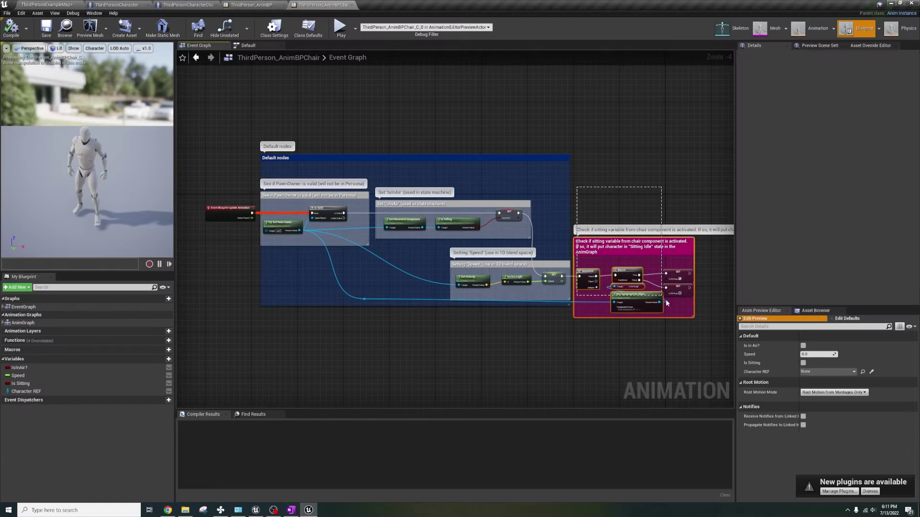
{"action": "left_click", "coordinate": [230, 4]}
{"action": "key", "text": "ctrl+v"}
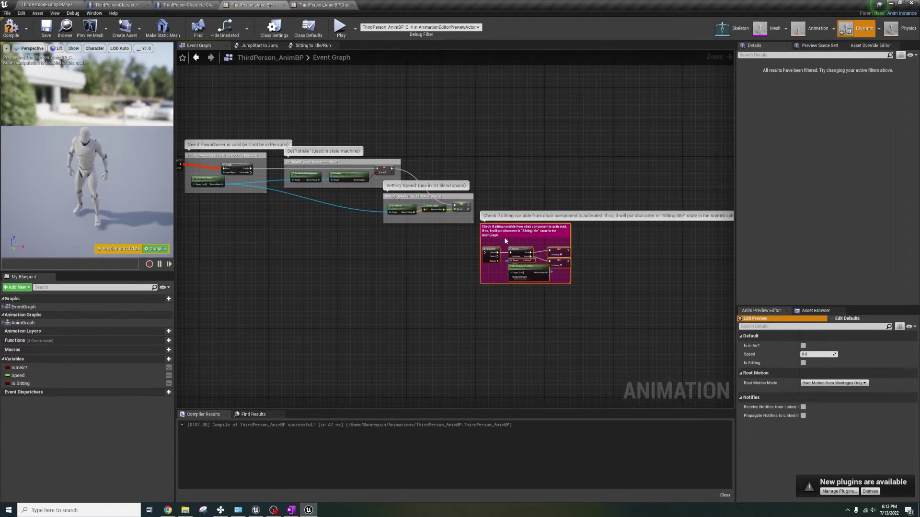
{"action": "right_click_drag", "start_coordinate": [411, 247], "coordinate": [441, 242]}
- Connect Try Get Pawn Owner to the Get Component by Class target, link the Speed setter to the Sequence node, and compile
{"action": "scroll", "coordinate": [441, 243], "scroll_direction": "up", "scroll_amount": 1}
{"action": "right_click_drag", "start_coordinate": [199, 159], "coordinate": [249, 161]}
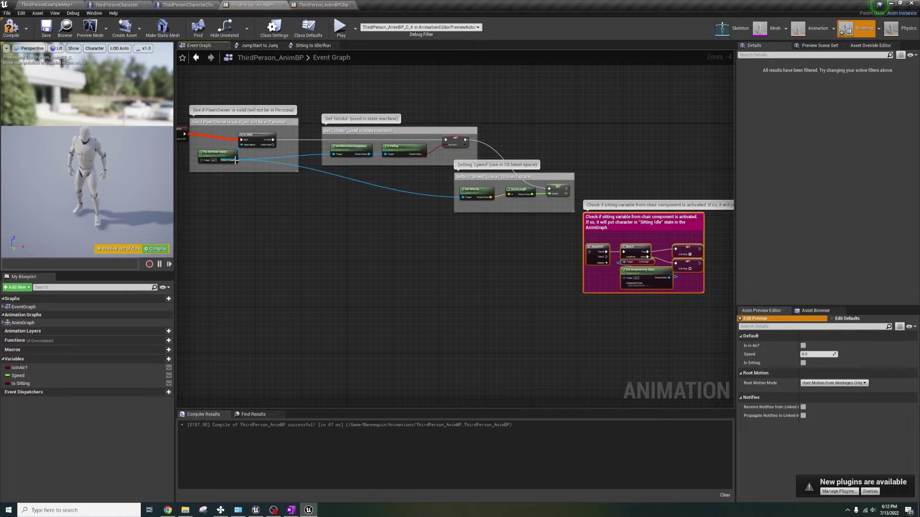
{"action": "left_click_drag", "start_coordinate": [236, 160], "coordinate": [626, 286]}
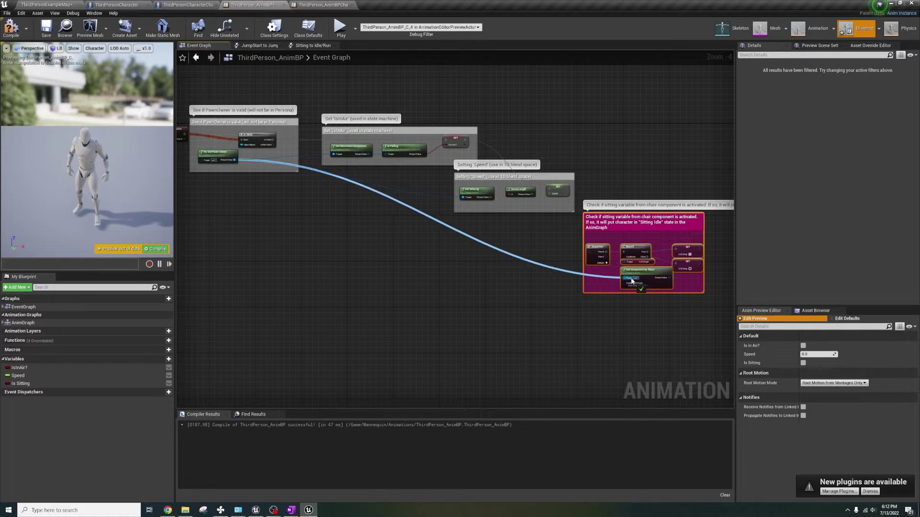
{"action": "left_click_drag", "start_coordinate": [566, 190], "coordinate": [590, 252]}
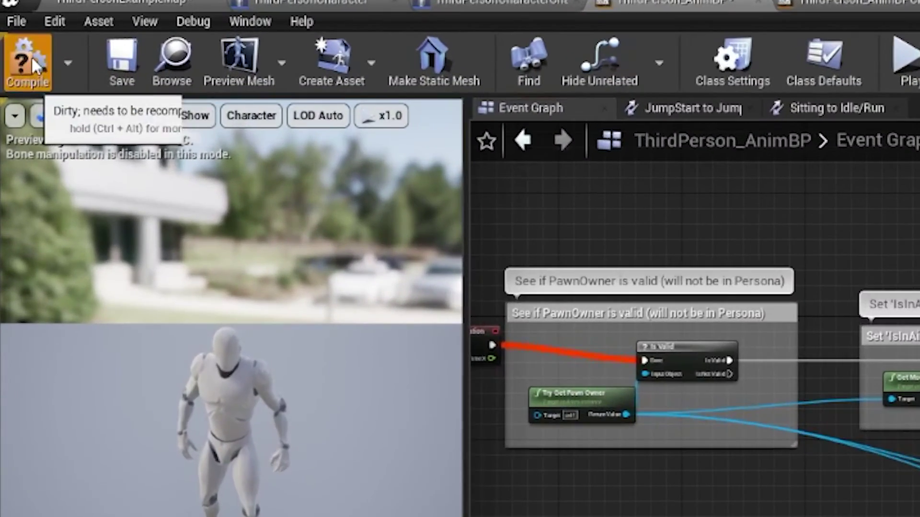
{"action": "left_click", "coordinate": [31, 56]}
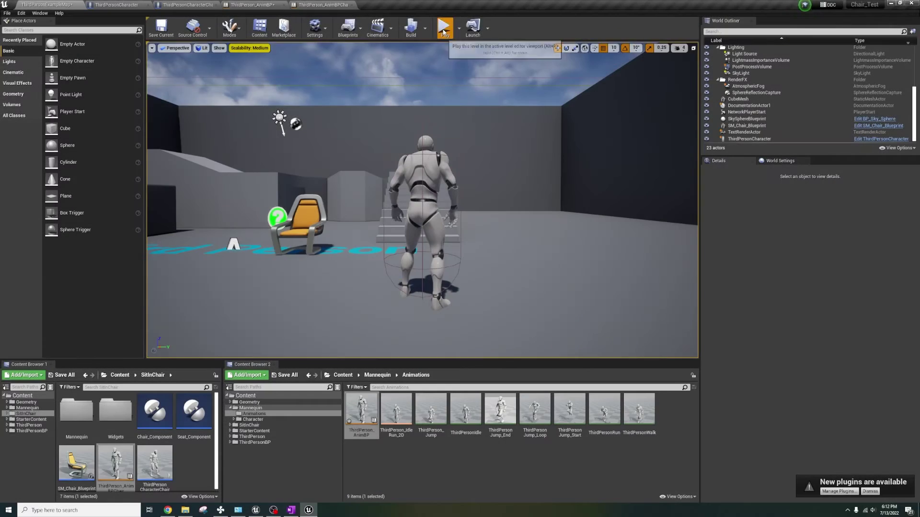
- Play-test the level by walking the character to the chair and making it sit down
{"action": "left_click", "coordinate": [444, 27]}
{"action": "key", "text": "a"}
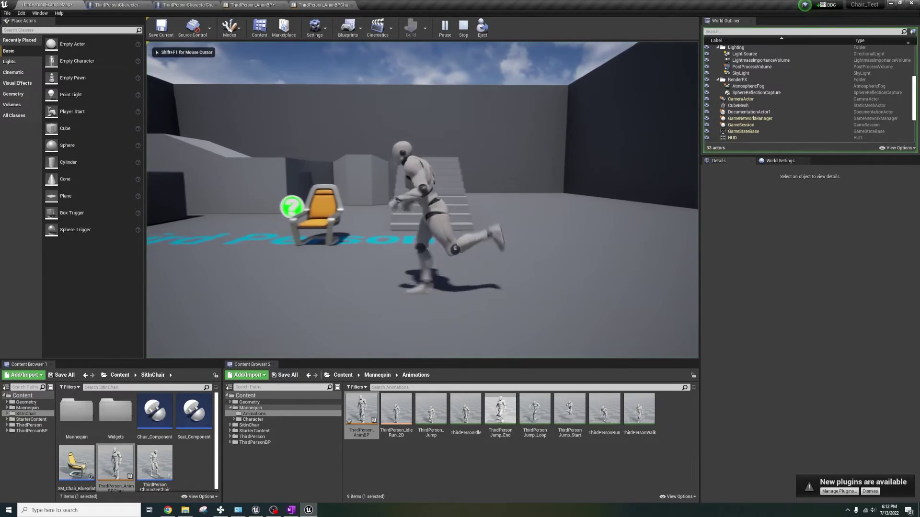
{"action": "key", "text": "w"}
{"action": "key", "text": "e"}
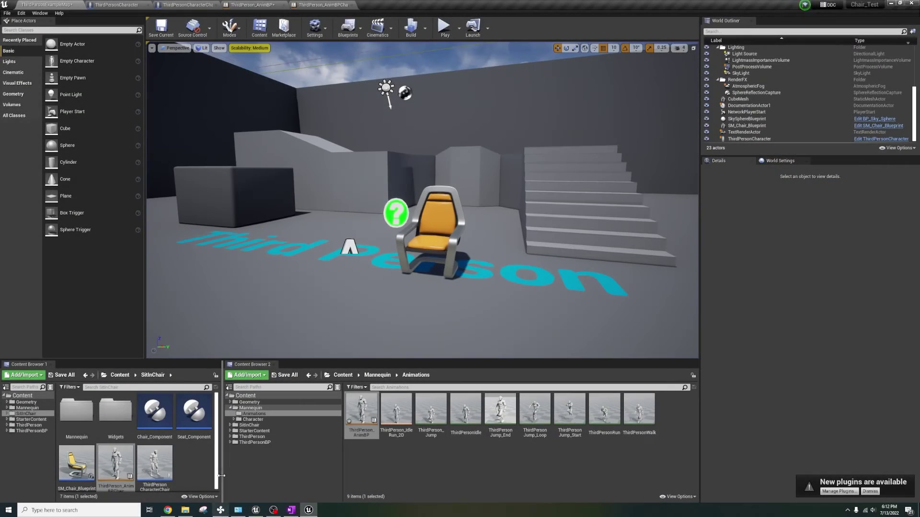
- Change the Press_To_Interact widget's text to Press " E " To sit
{"action": "double_click", "coordinate": [115, 417]}
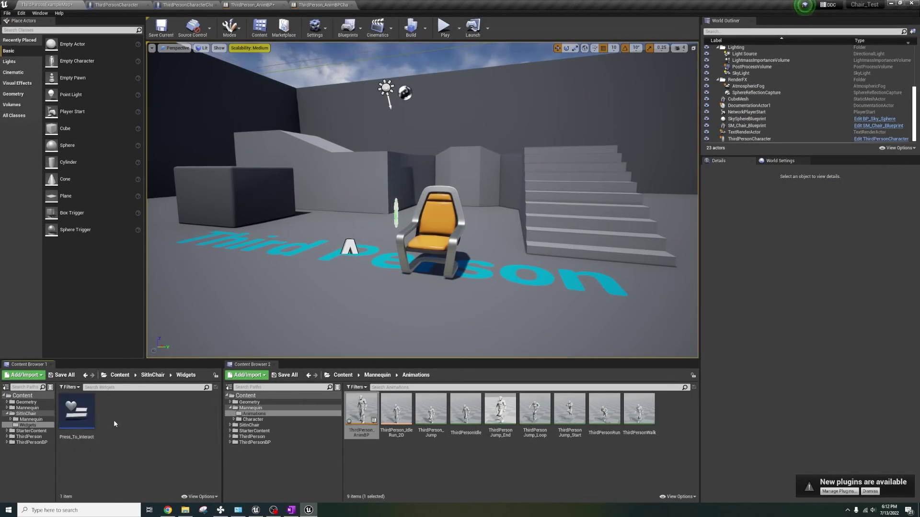
{"action": "double_click", "coordinate": [77, 414]}
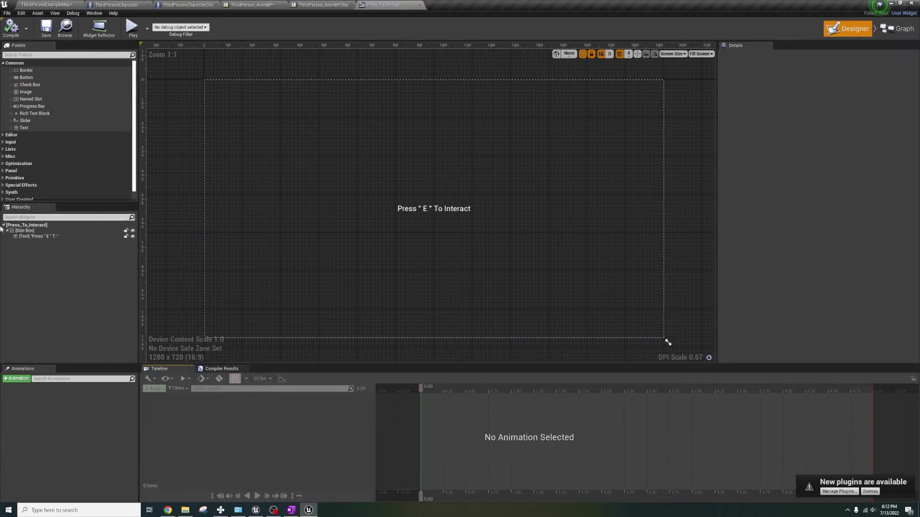
{"action": "left_click", "coordinate": [29, 236]}
{"action": "double_click", "coordinate": [832, 133]}
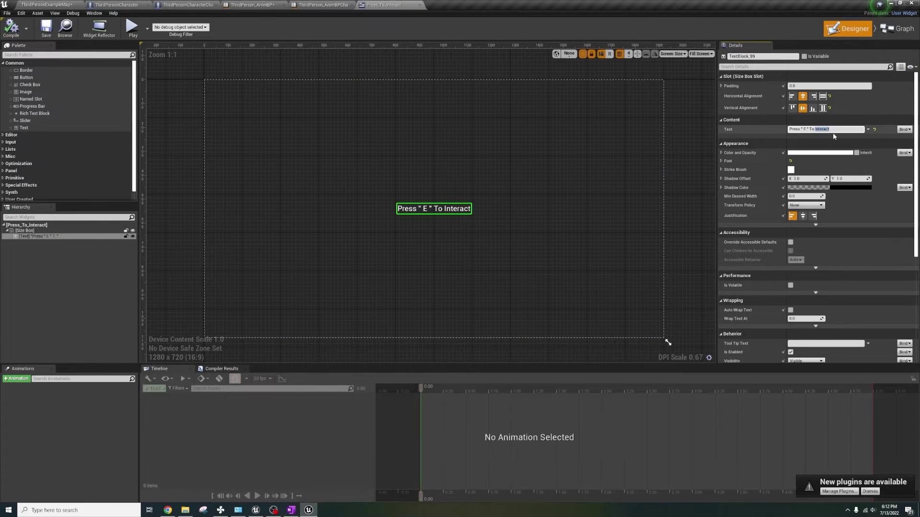
{"action": "type", "text": "sit"}
{"action": "left_click", "coordinate": [657, 167]}
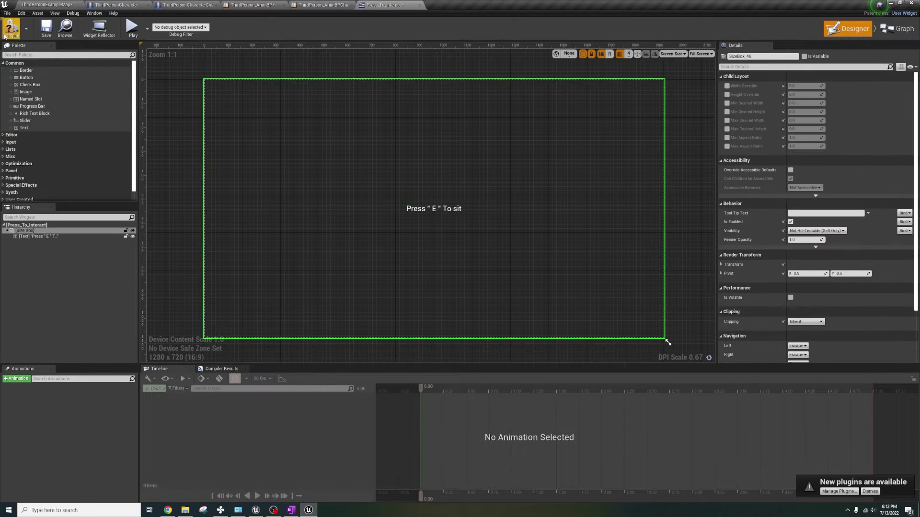
- Play-test the level to check the chair's new prompt text and the sitting interaction, and end the session
{"action": "left_click", "coordinate": [70, 6]}
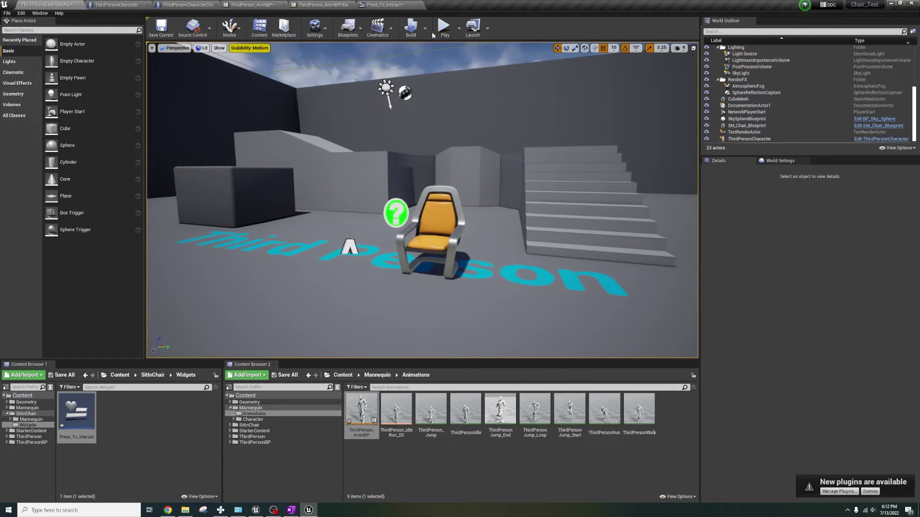
{"action": "left_click", "coordinate": [445, 26]}
{"action": "key", "text": "w"}
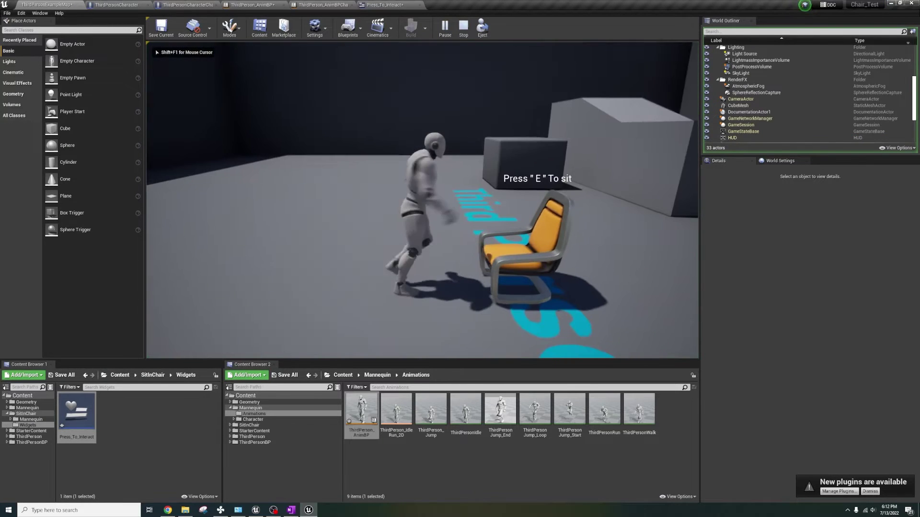
{"action": "key", "text": "e"}
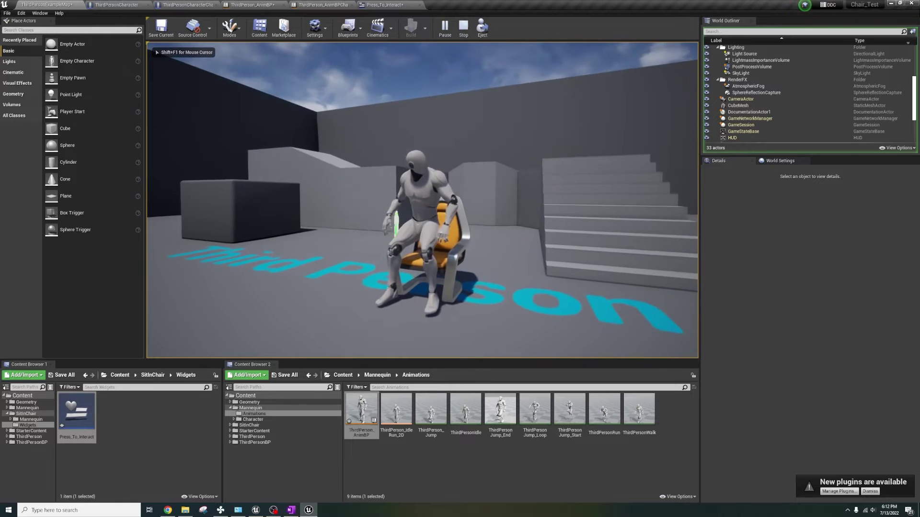
{"action": "key", "text": "Escape"}
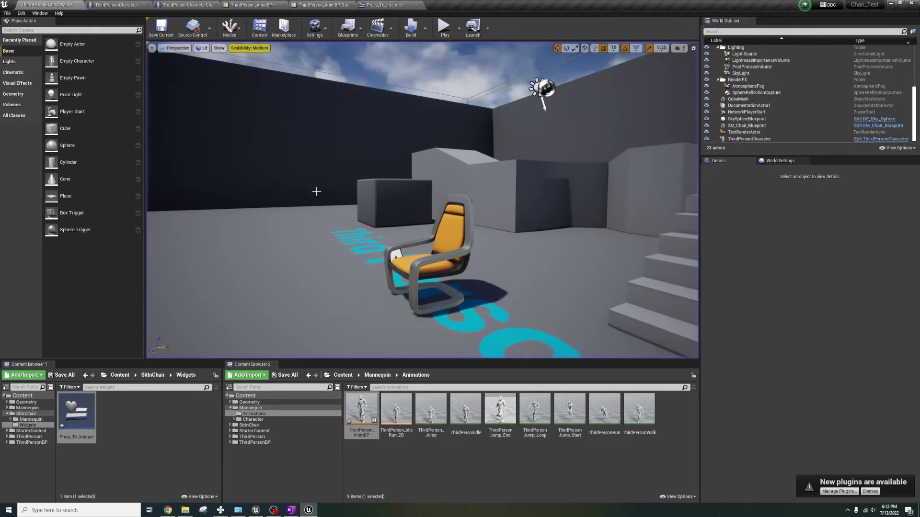
- Open the slot options of the DefaultGroup.DefaultSlot track in the Sit_To_Stand_Montage
{"action": "right_click_drag", "start_coordinate": [422, 201], "coordinate": [461, 261]}
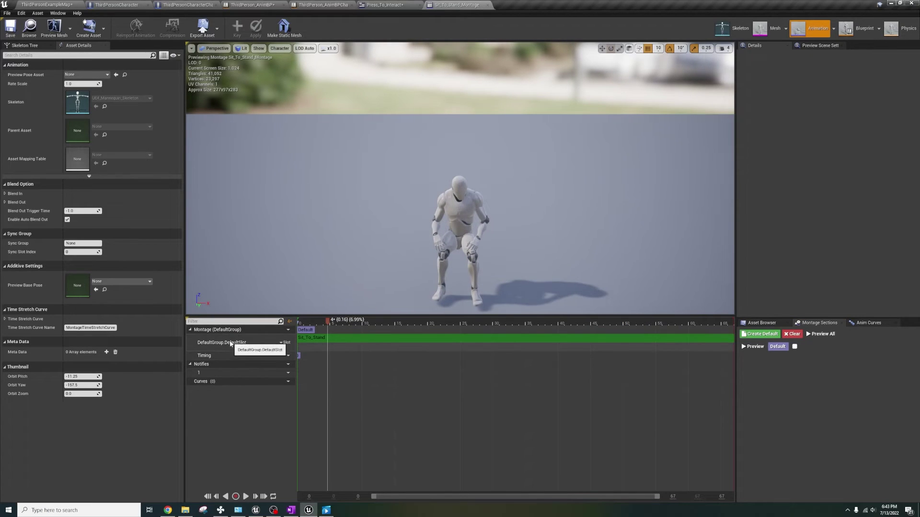
{"action": "left_click", "coordinate": [283, 343]}
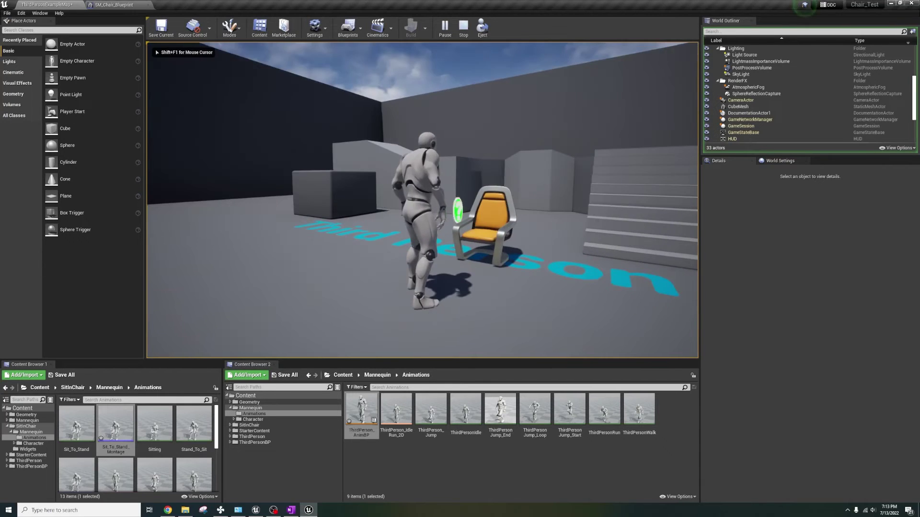
- End the play session, then reset the chair's Stand Up Speed and Sit Down Speed and set both to 3
{"action": "key", "text": "Escape"}
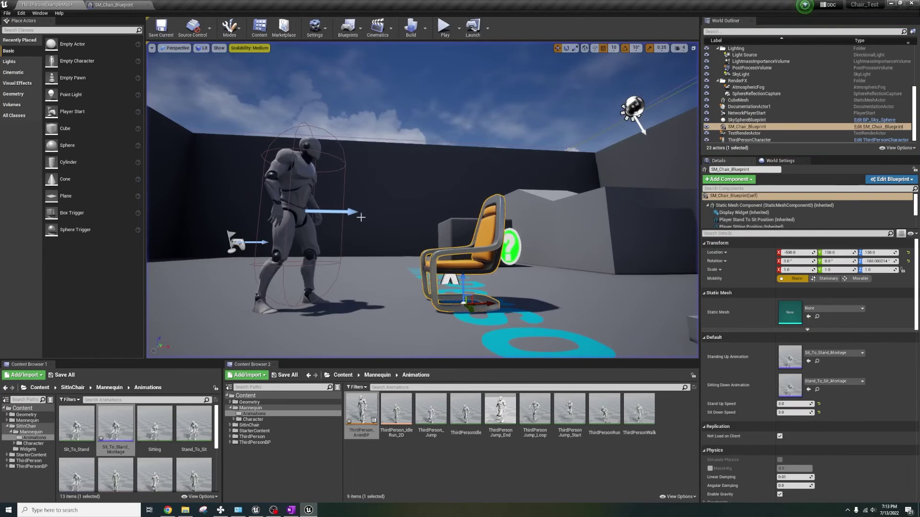
{"action": "left_click", "coordinate": [819, 412]}
{"action": "left_click", "coordinate": [819, 404]}
{"action": "type", "text": "3"}
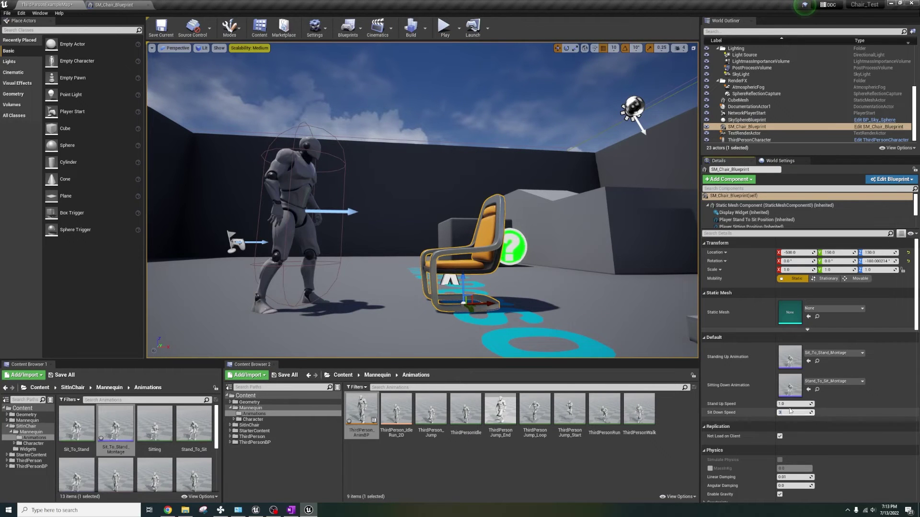
{"action": "left_click", "coordinate": [784, 404]}
{"action": "type", "text": "3"}
{"action": "key", "text": "Return"}
- Play-test sitting down on the chair and standing up again at the new speeds, and end the session
{"action": "left_click", "coordinate": [444, 27]}
{"action": "key", "text": "w"}
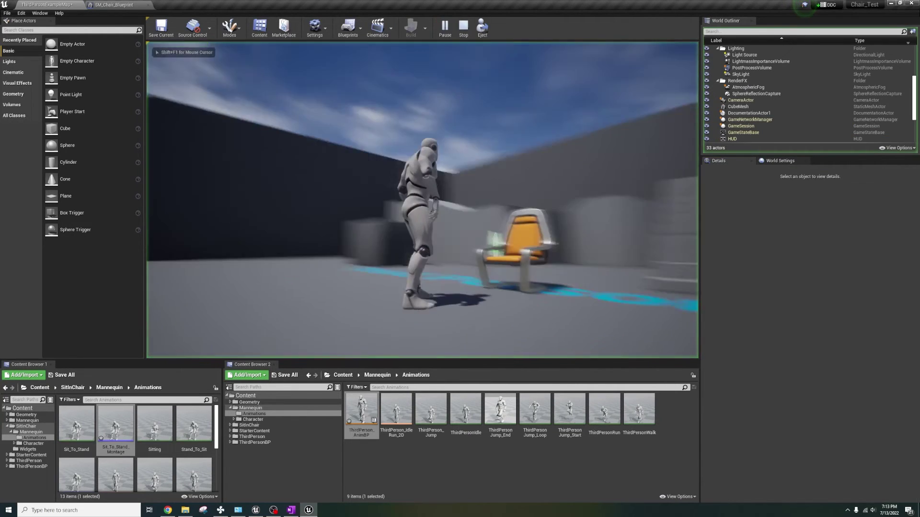
{"action": "key", "text": "e"}
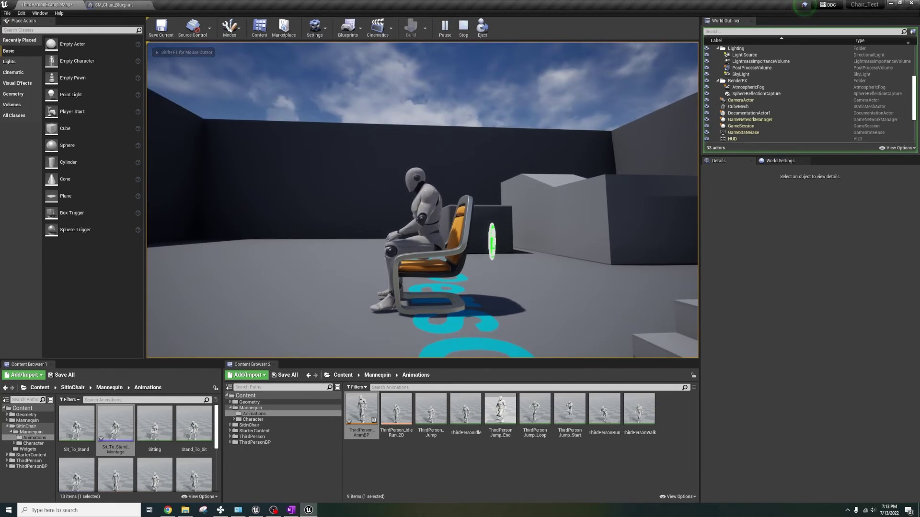
{"action": "key", "text": "e"}
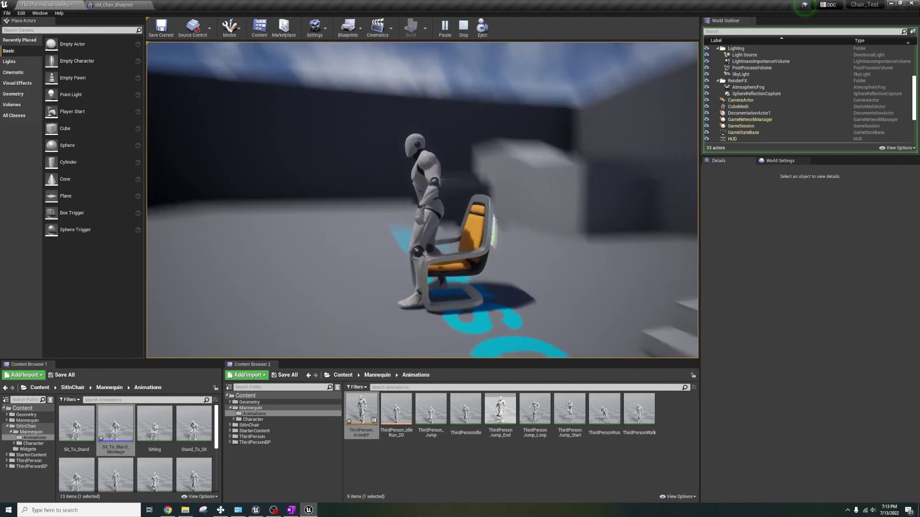
{"action": "key", "text": "w"}
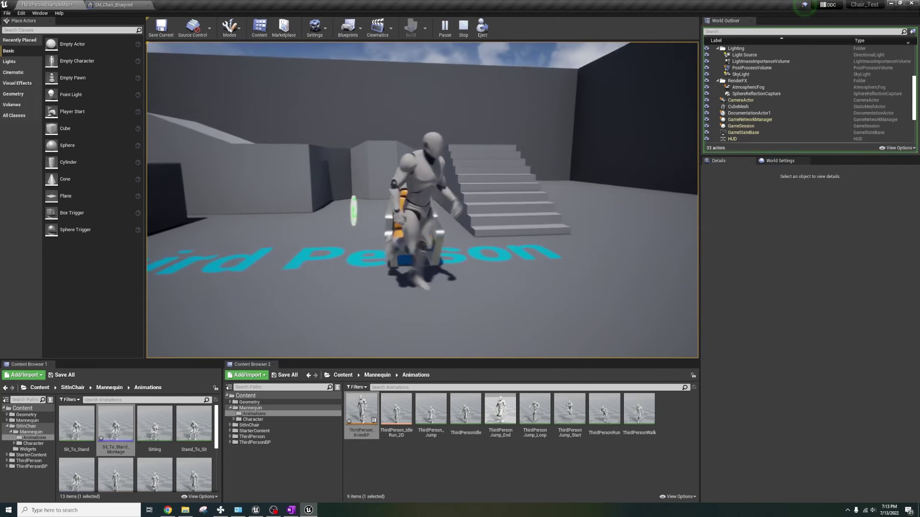
{"action": "key", "text": "e"}
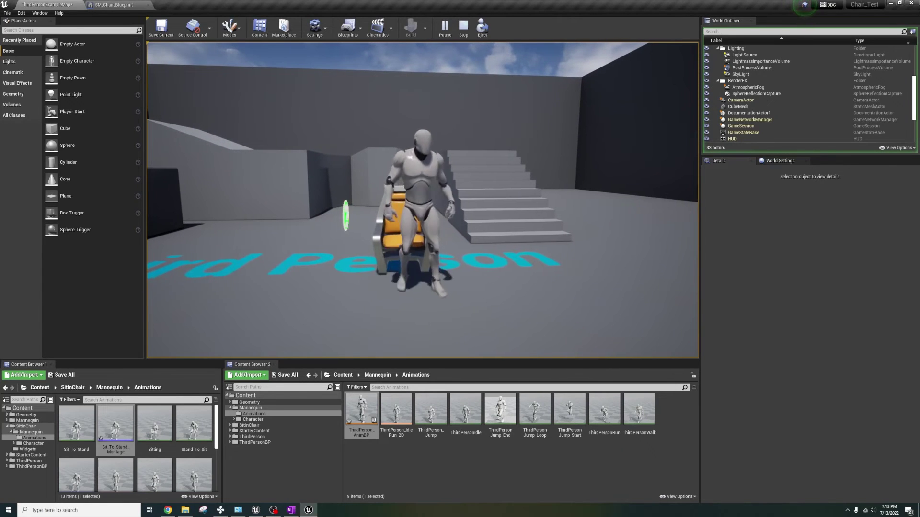
{"action": "key", "text": "Escape"}
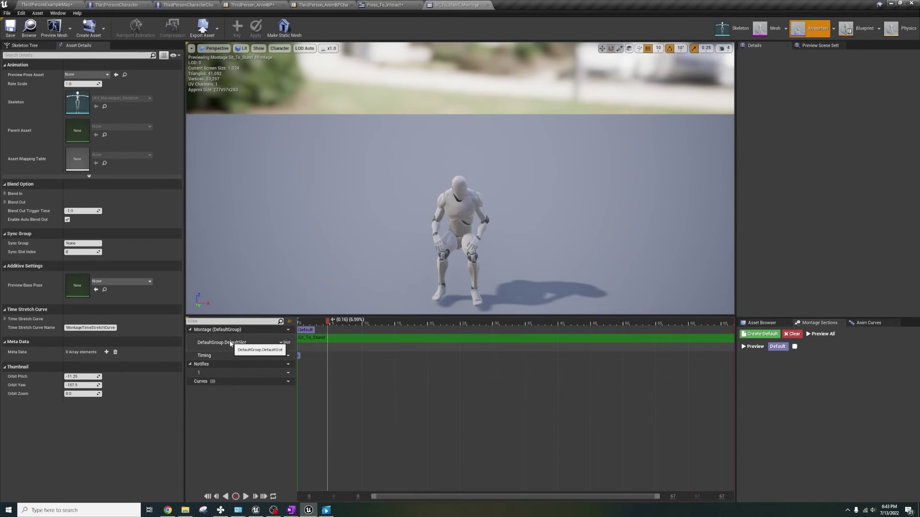
- Compare the slot names available in Sit_To_Stand_Montage with the slot node in the ThirdPerson_AnimBP AnimGraph, and return to the montage
{"action": "left_click", "coordinate": [282, 343]}
{"action": "mouse_move", "coordinate": [305, 355]}
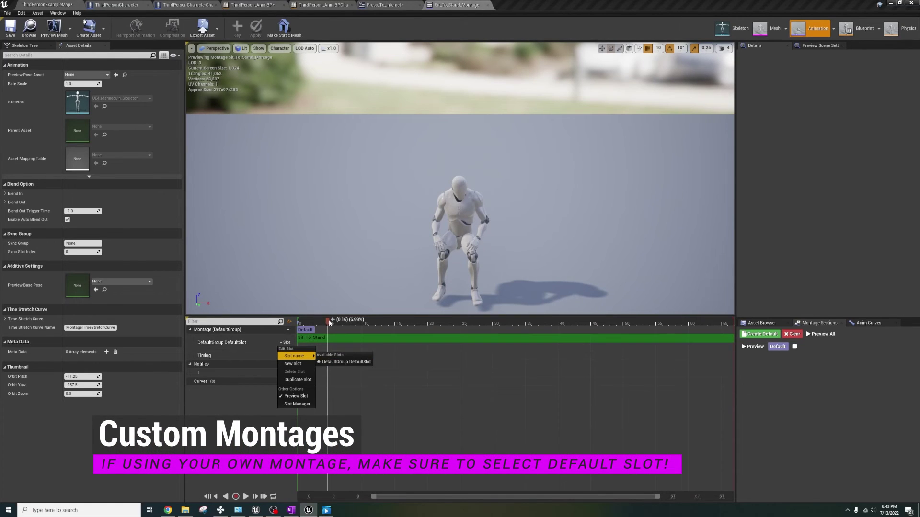
{"action": "left_click_drag", "start_coordinate": [329, 322], "coordinate": [352, 320]}
{"action": "left_click", "coordinate": [259, 5]}
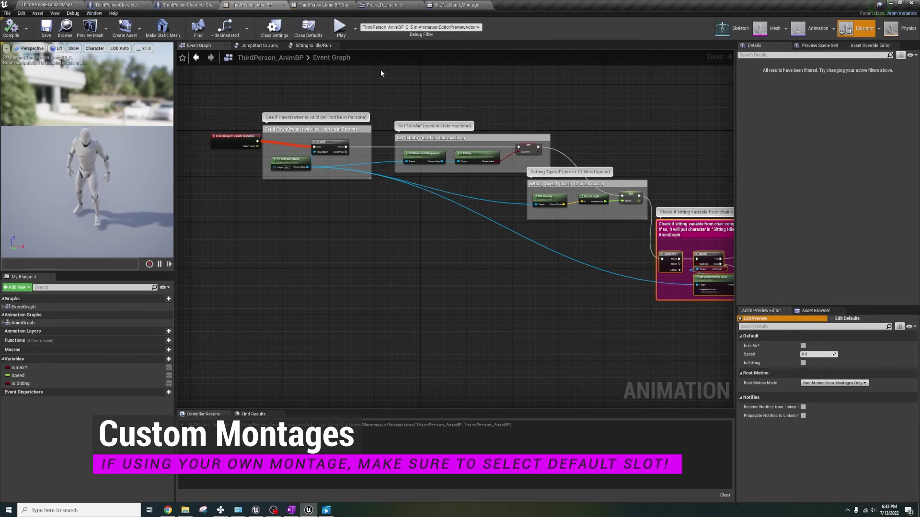
{"action": "double_click", "coordinate": [24, 323]}
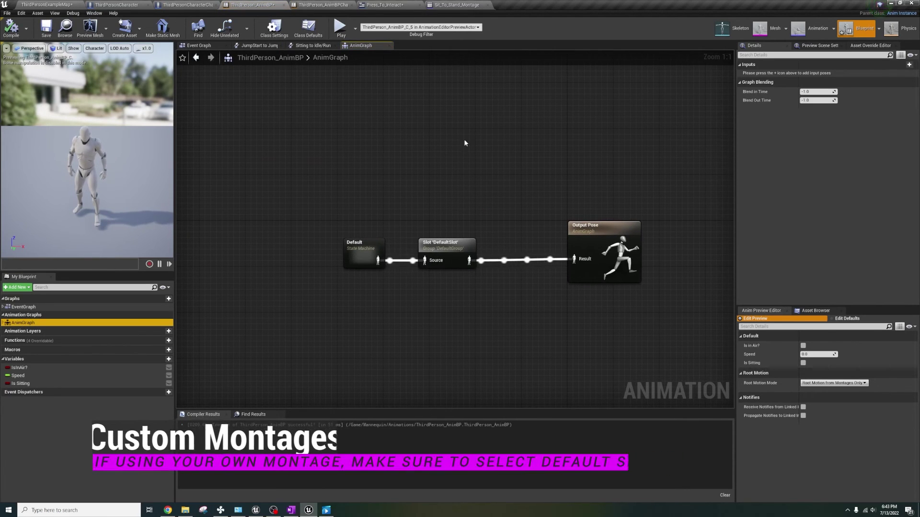
{"action": "left_click", "coordinate": [462, 5]}
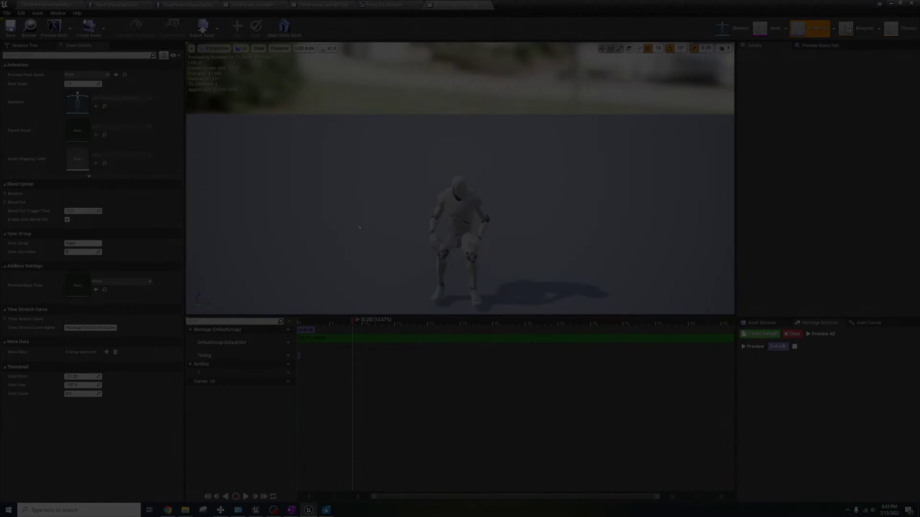